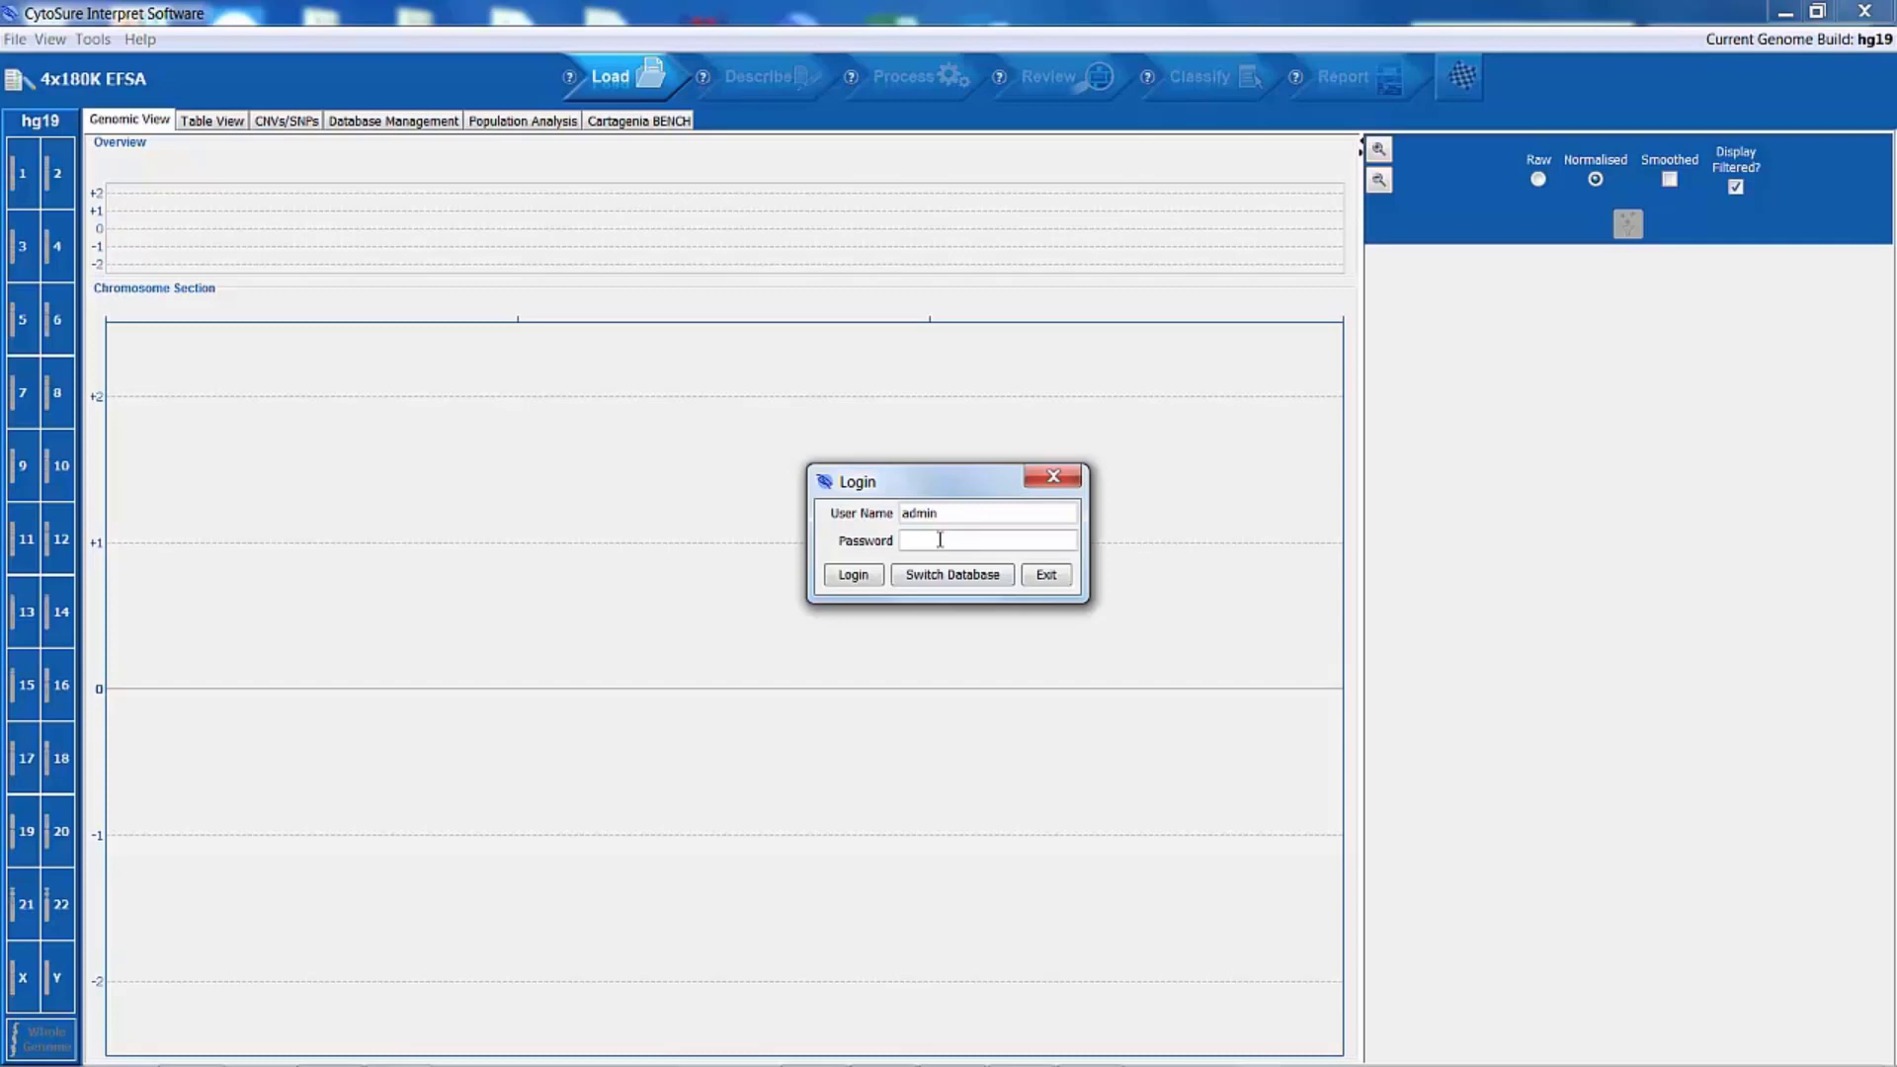
# Step: Log in to the database as admin by entering the account password
pyautogui.write('••••••••')
pyautogui.click(855, 575)
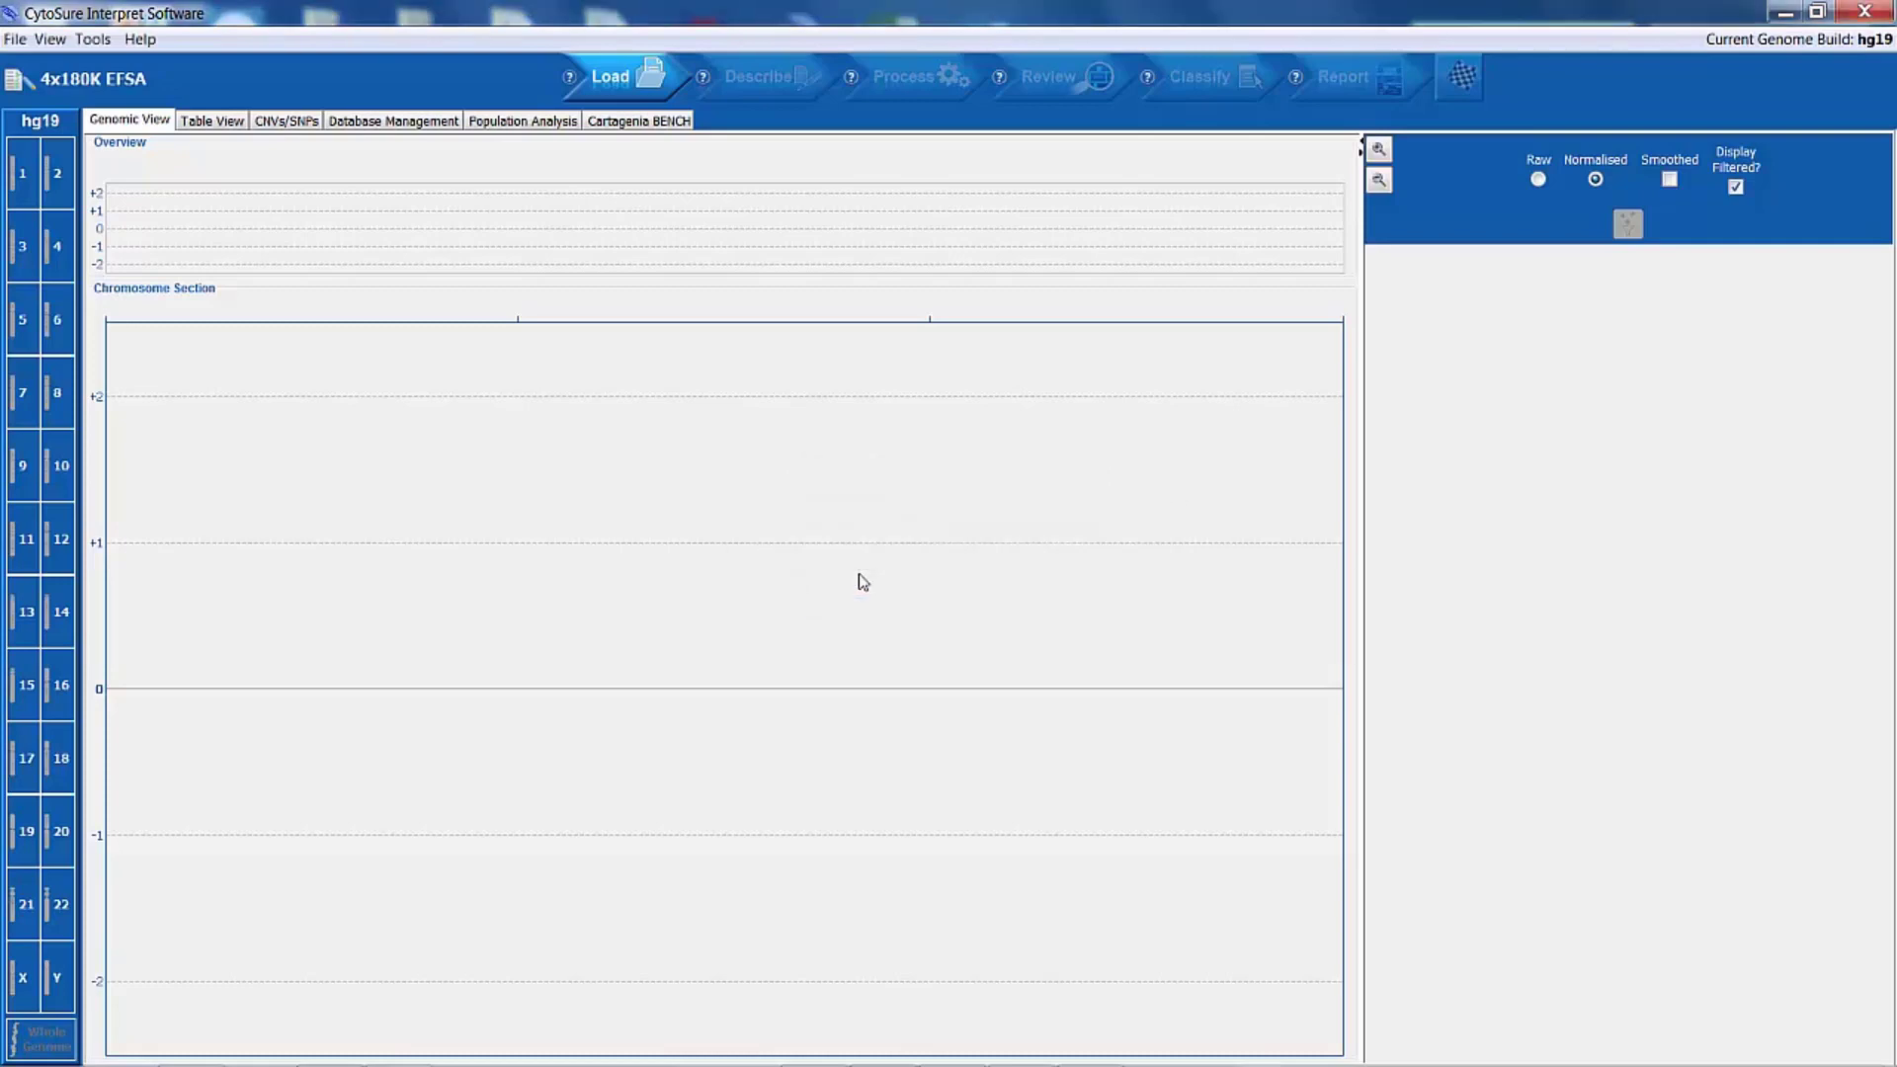
# Step: Set up batch processing with output saved as the original file and the EFSA OGT Protocol settings applied
pyautogui.click(93, 39)
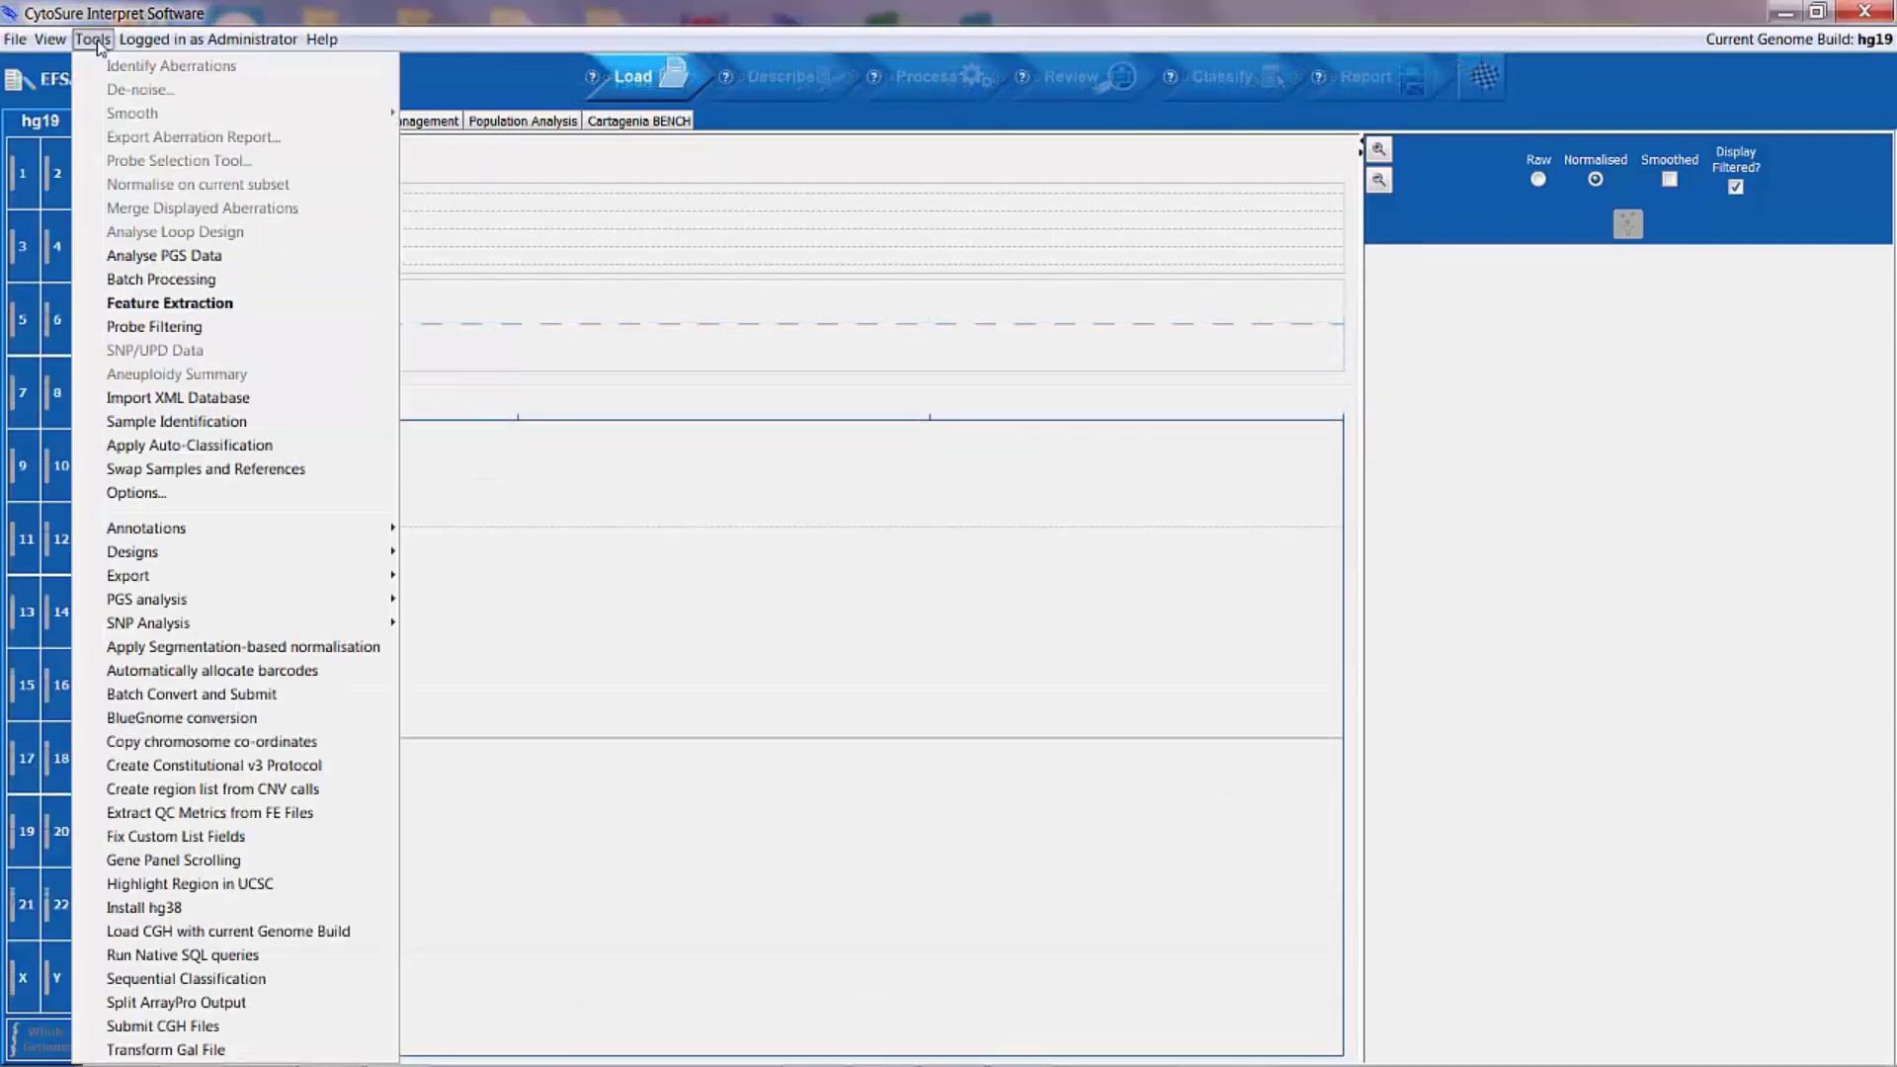
pyautogui.click(154, 280)
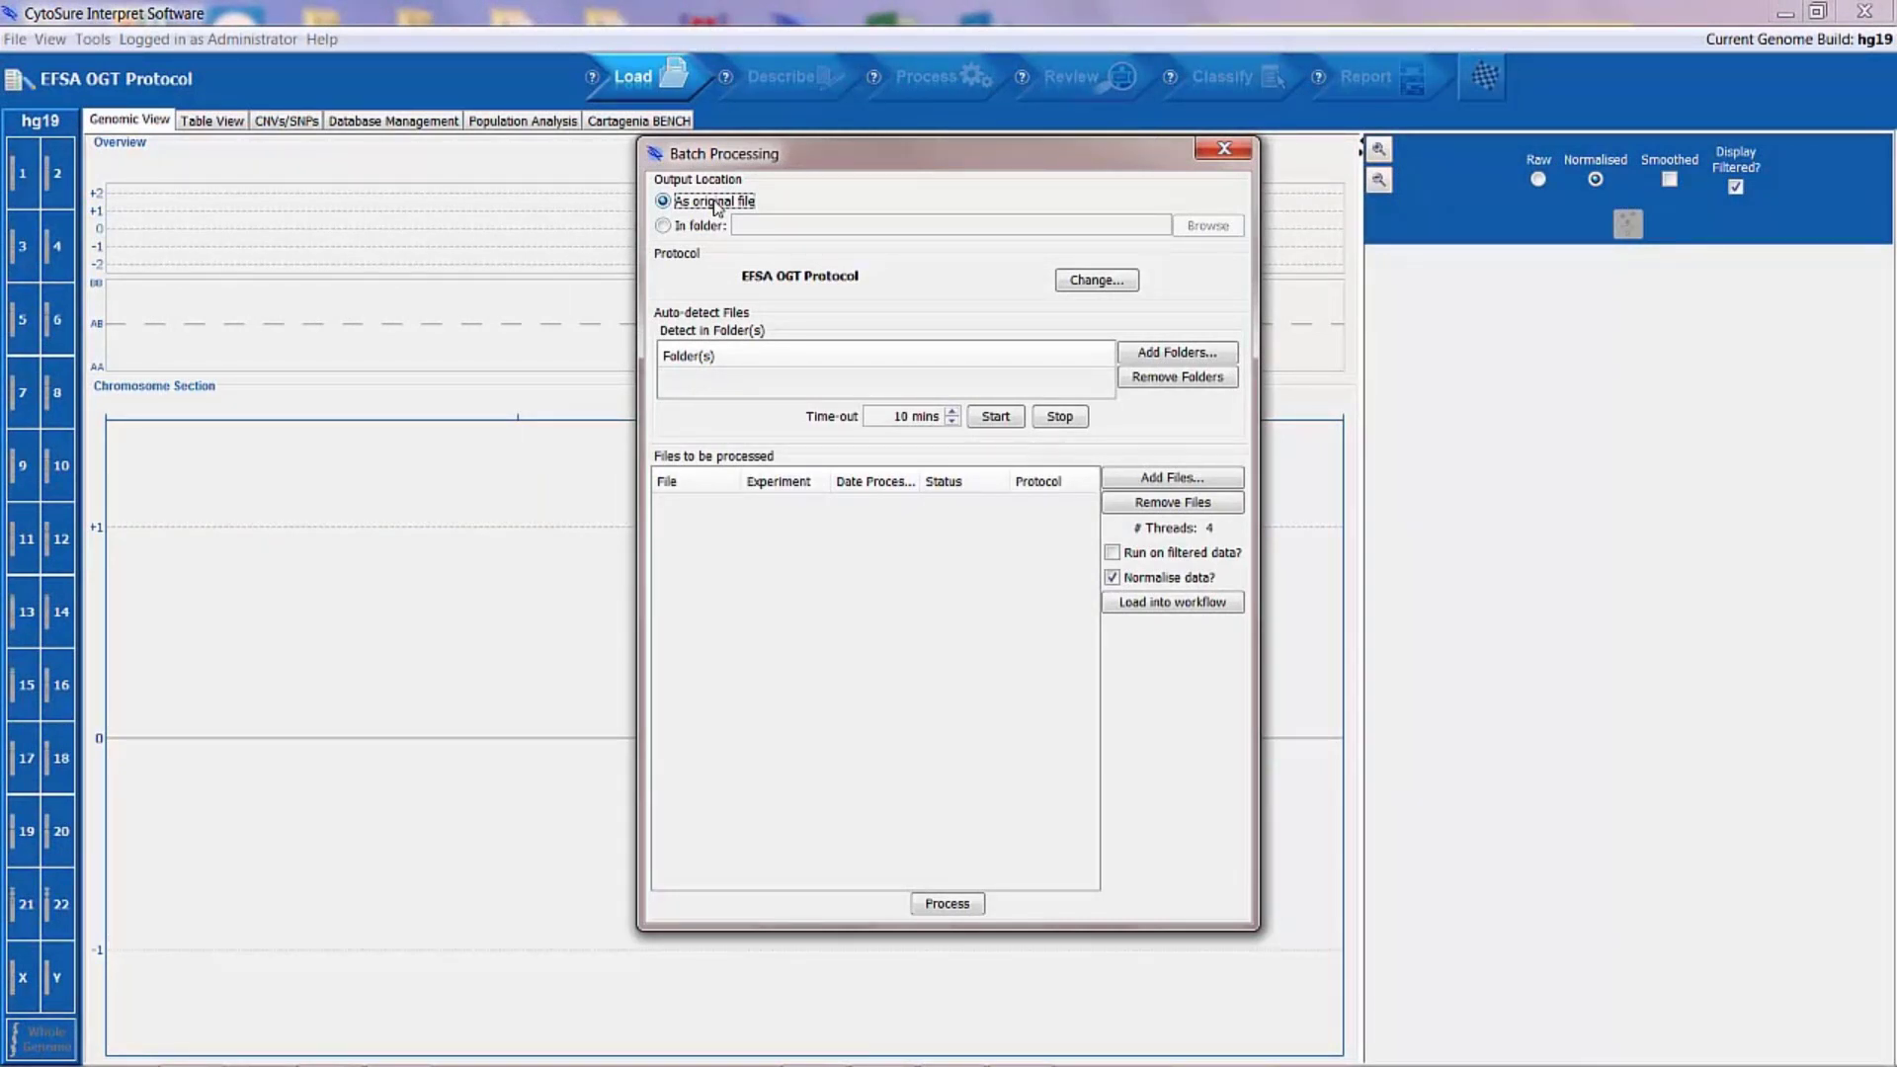
pyautogui.click(713, 202)
pyautogui.click(1124, 286)
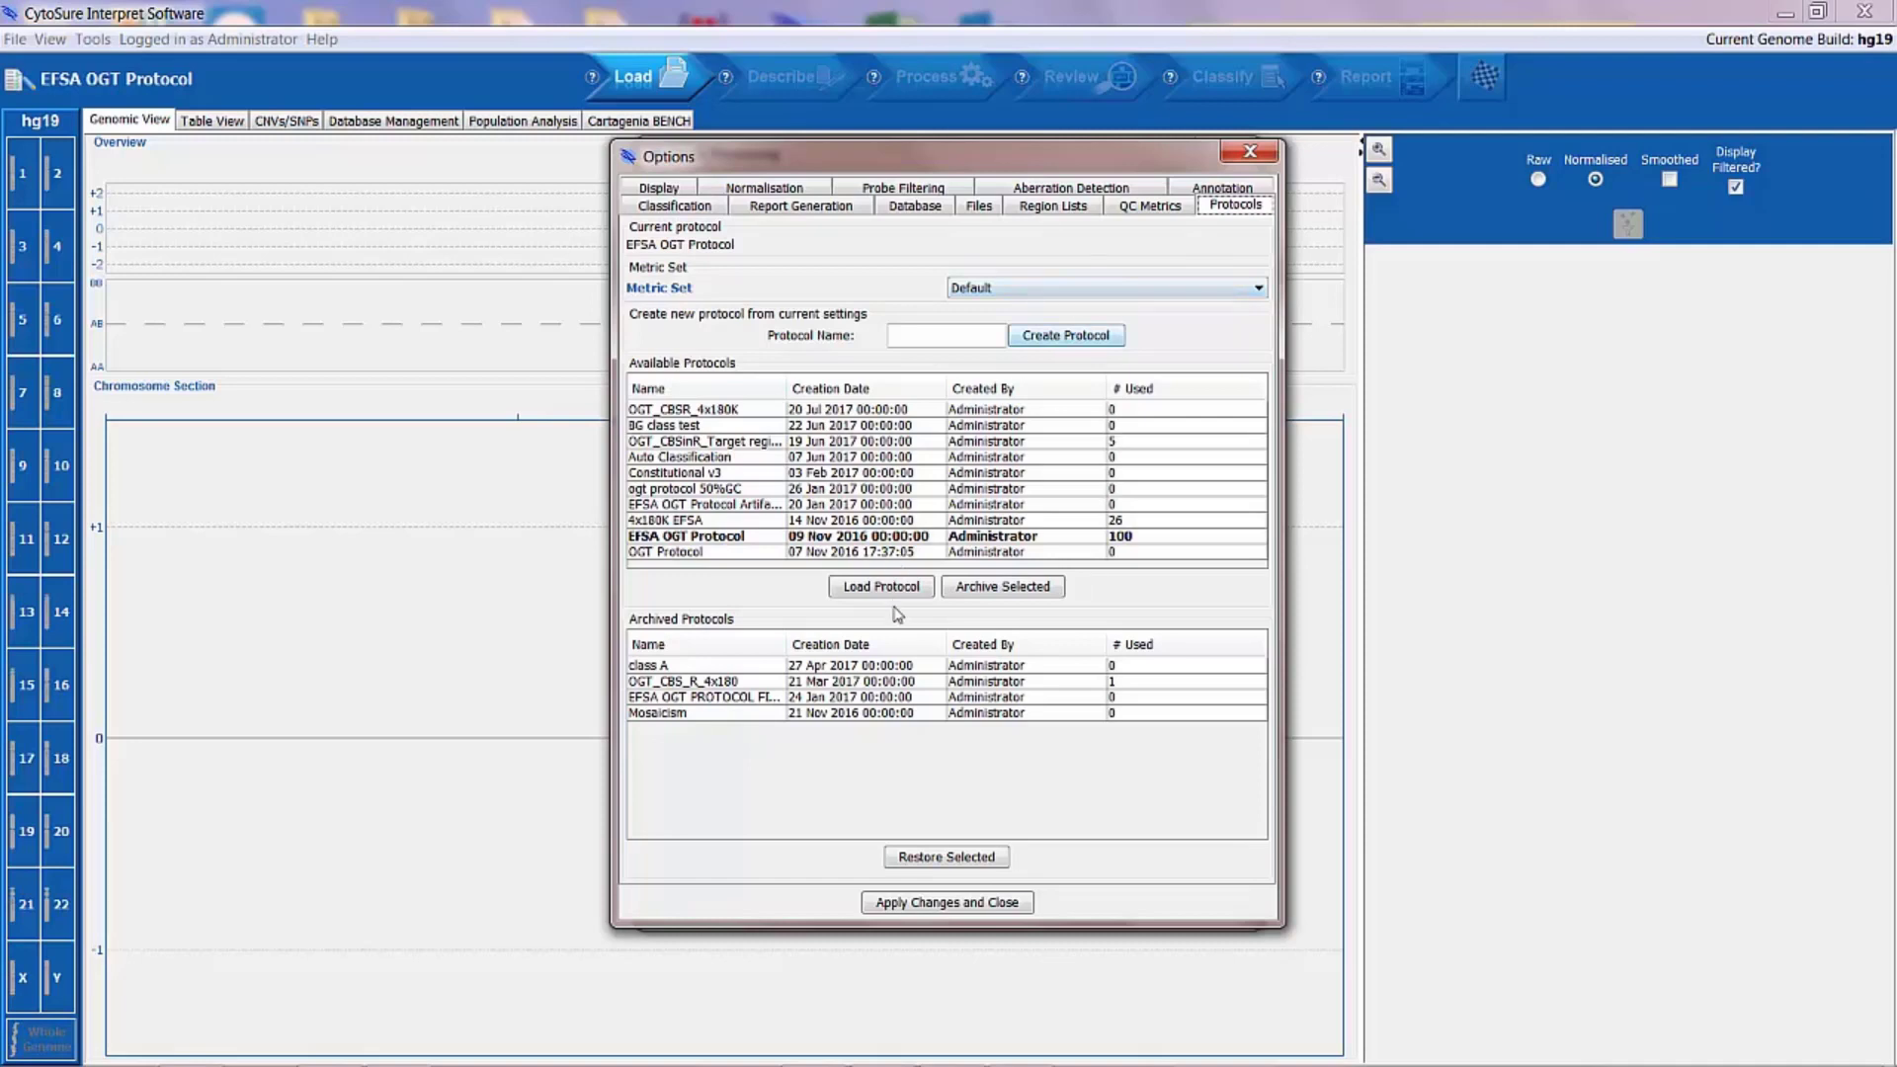
pyautogui.click(1015, 907)
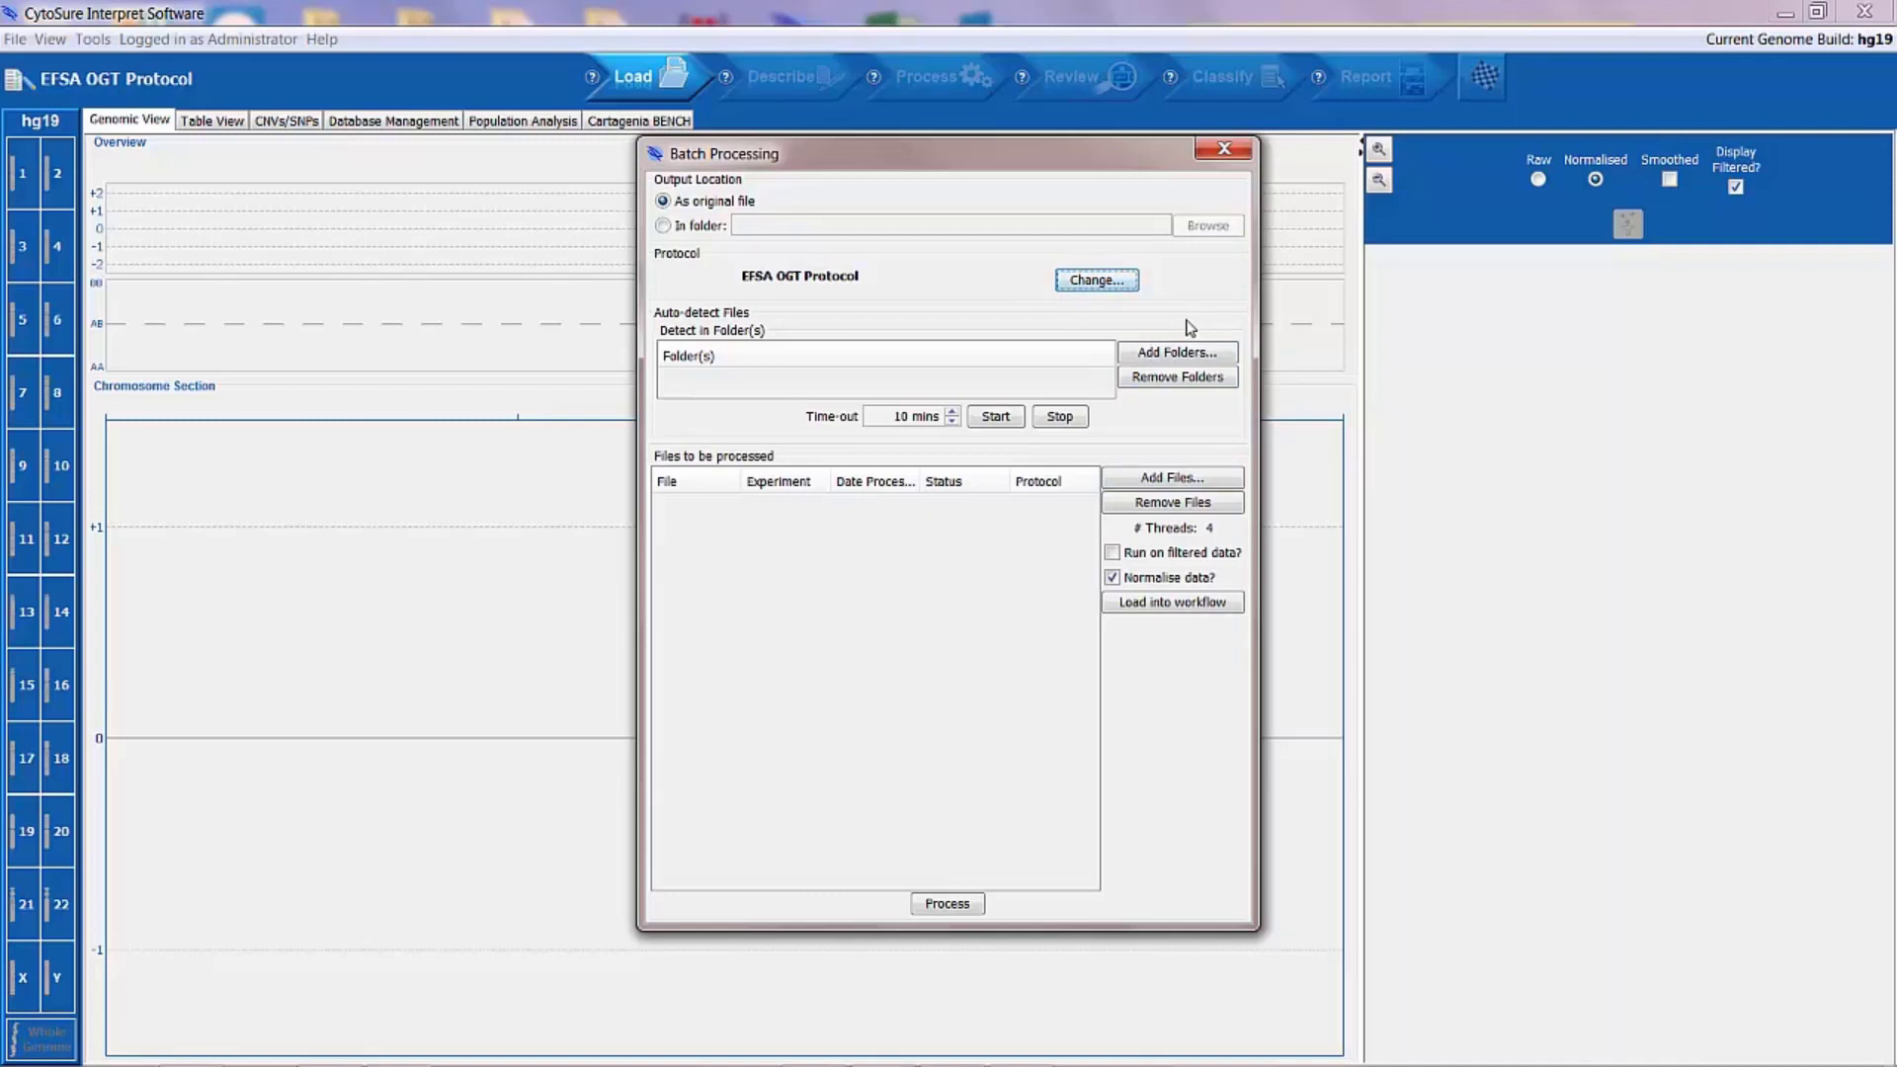
# Step: Add eight feature-extracted text files to the batch from the Demo Text files folder in Advanced software training on the Desktop
pyautogui.click(1183, 478)
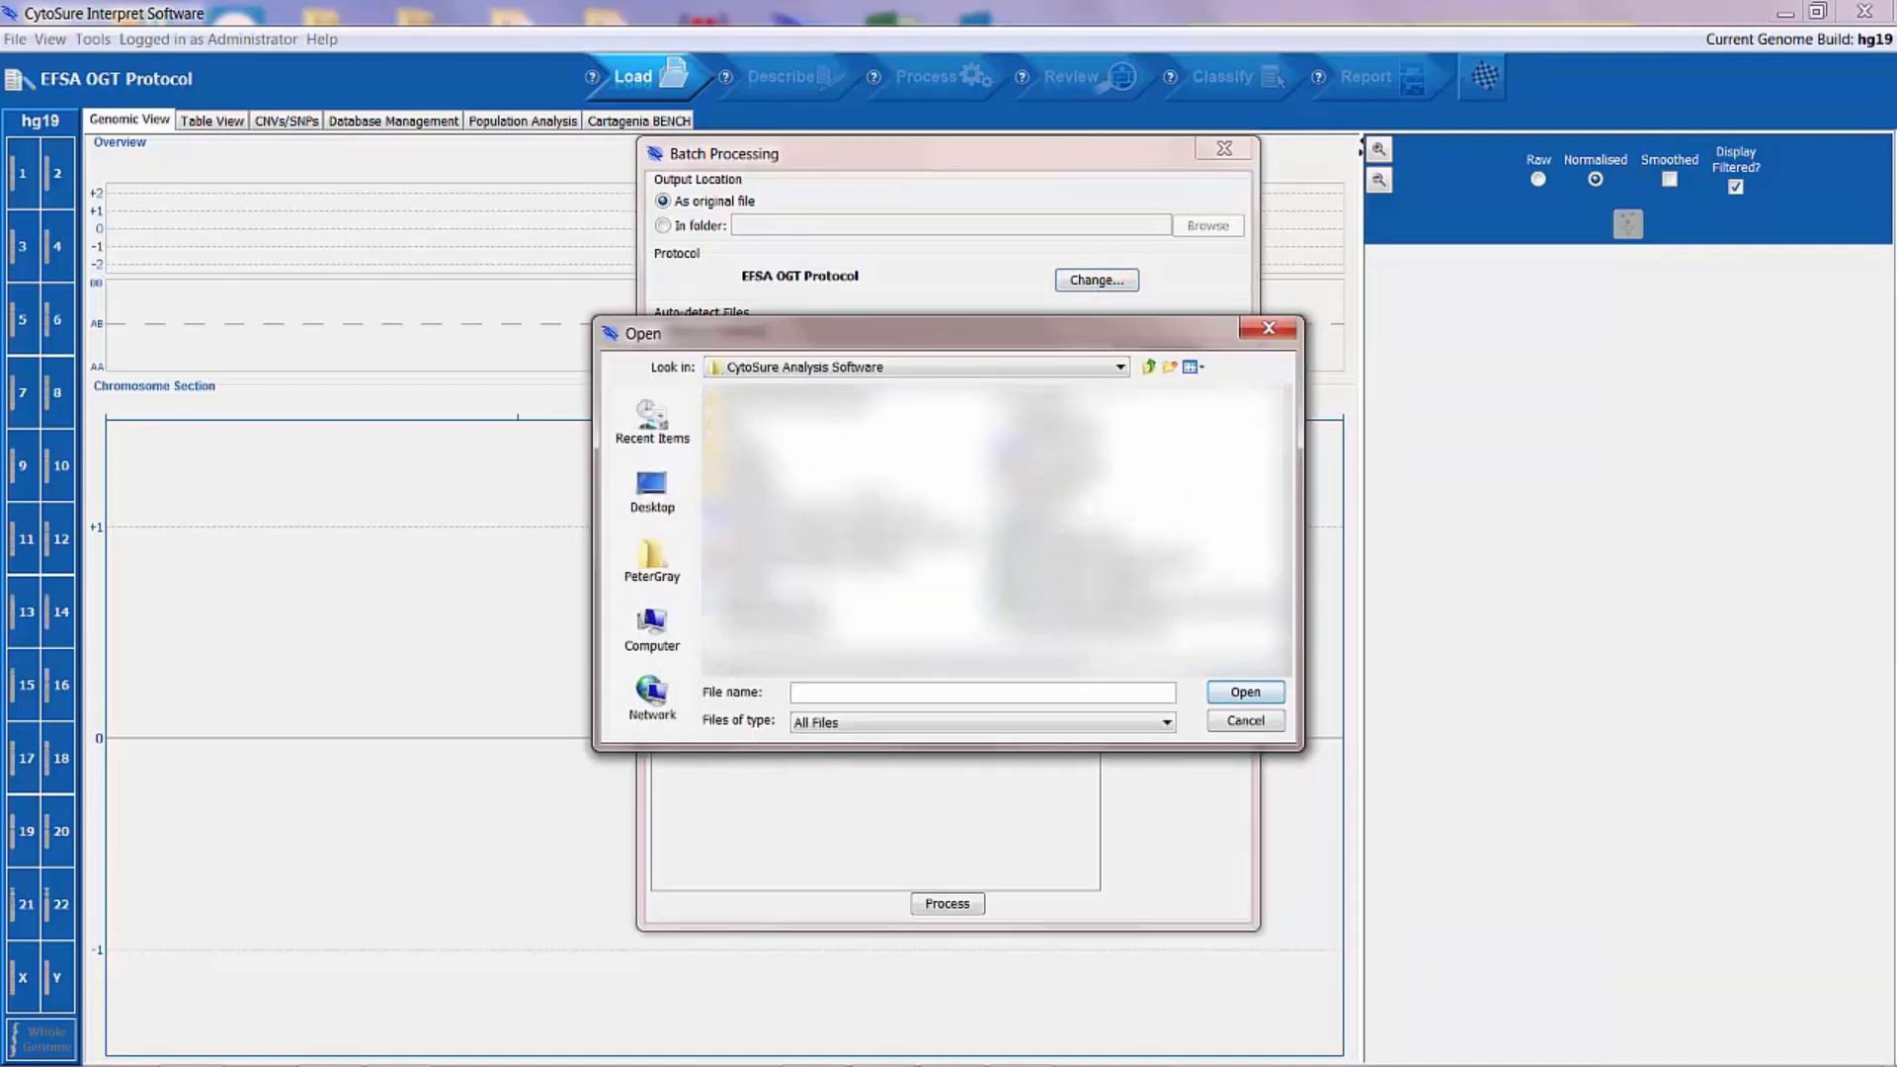
pyautogui.click(652, 491)
pyautogui.doubleClick(810, 492)
pyautogui.doubleClick(780, 432)
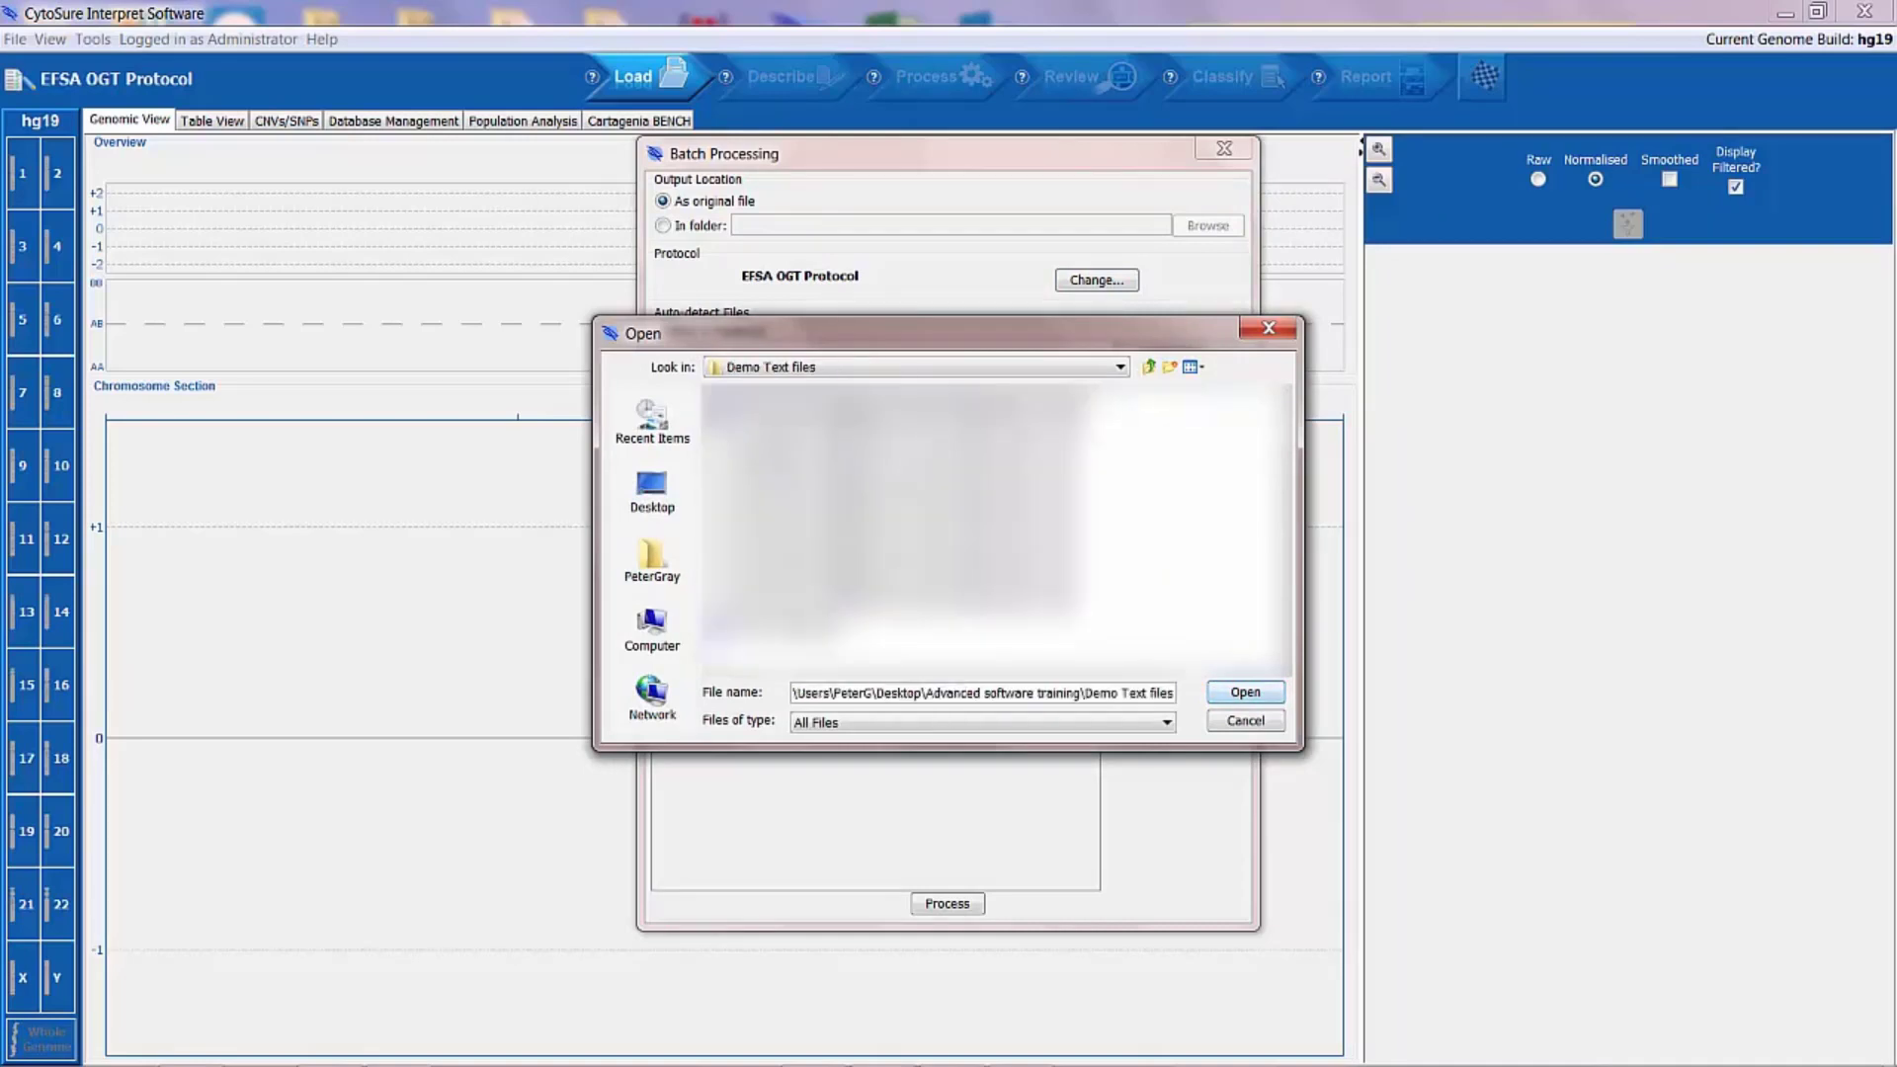
pyautogui.click(840, 443)
pyautogui.click(1236, 692)
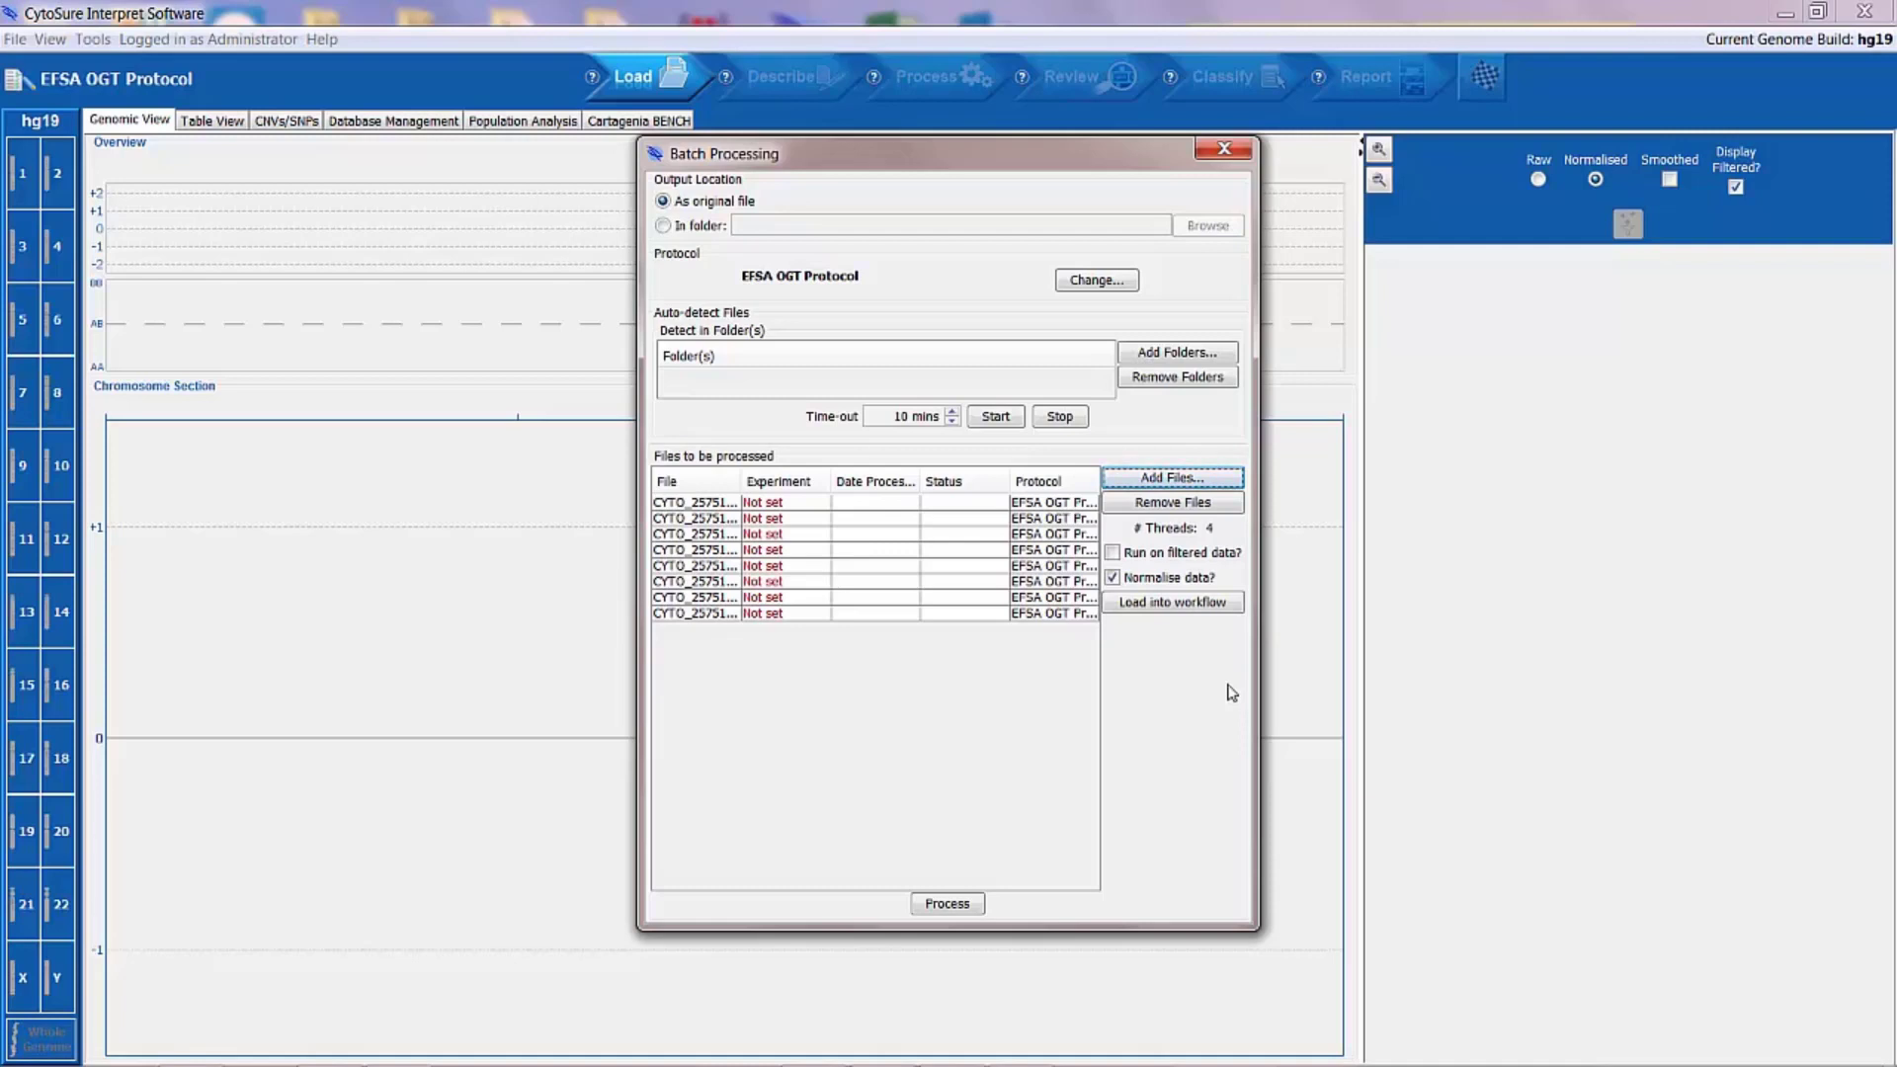
# Step: Create a new sample with the ID "demo test file 1" for the first file in the batch
pyautogui.click(835, 506)
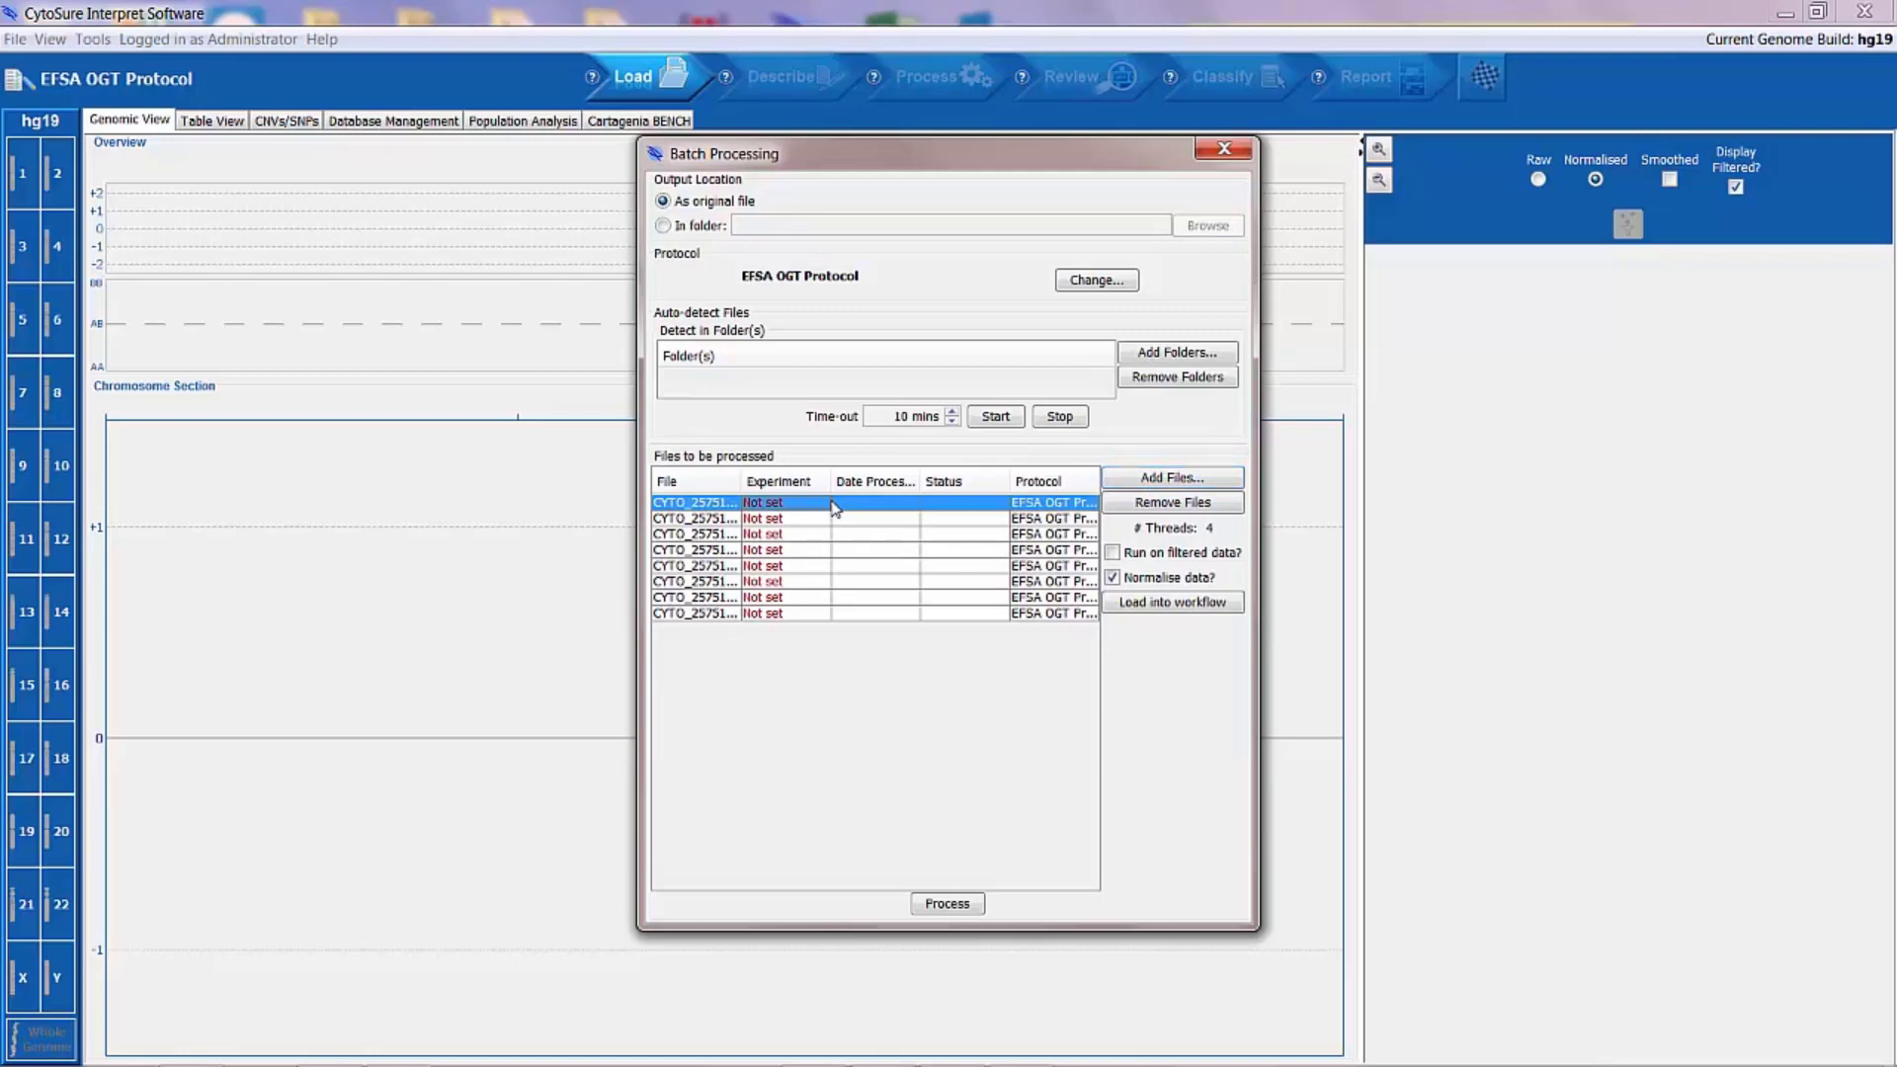
pyautogui.doubleClick(835, 506)
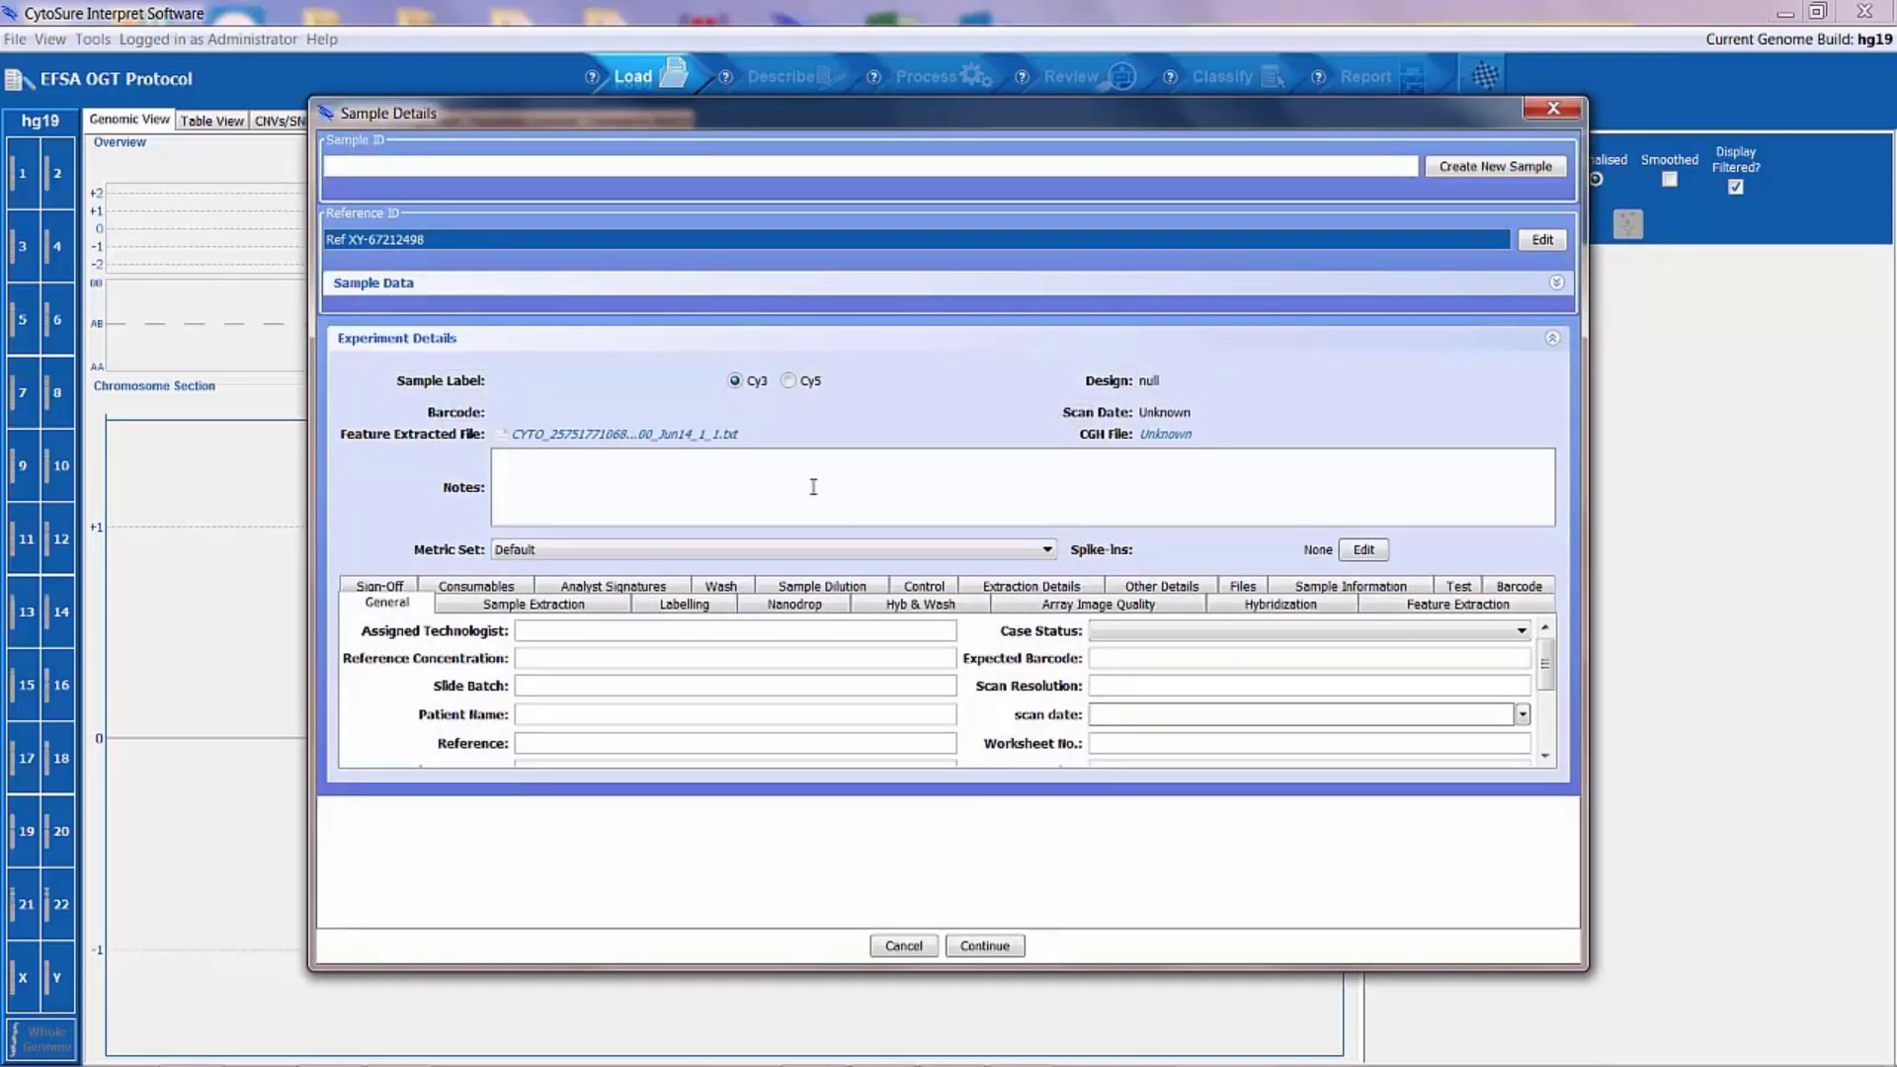
pyautogui.click(460, 174)
pyautogui.write('de')
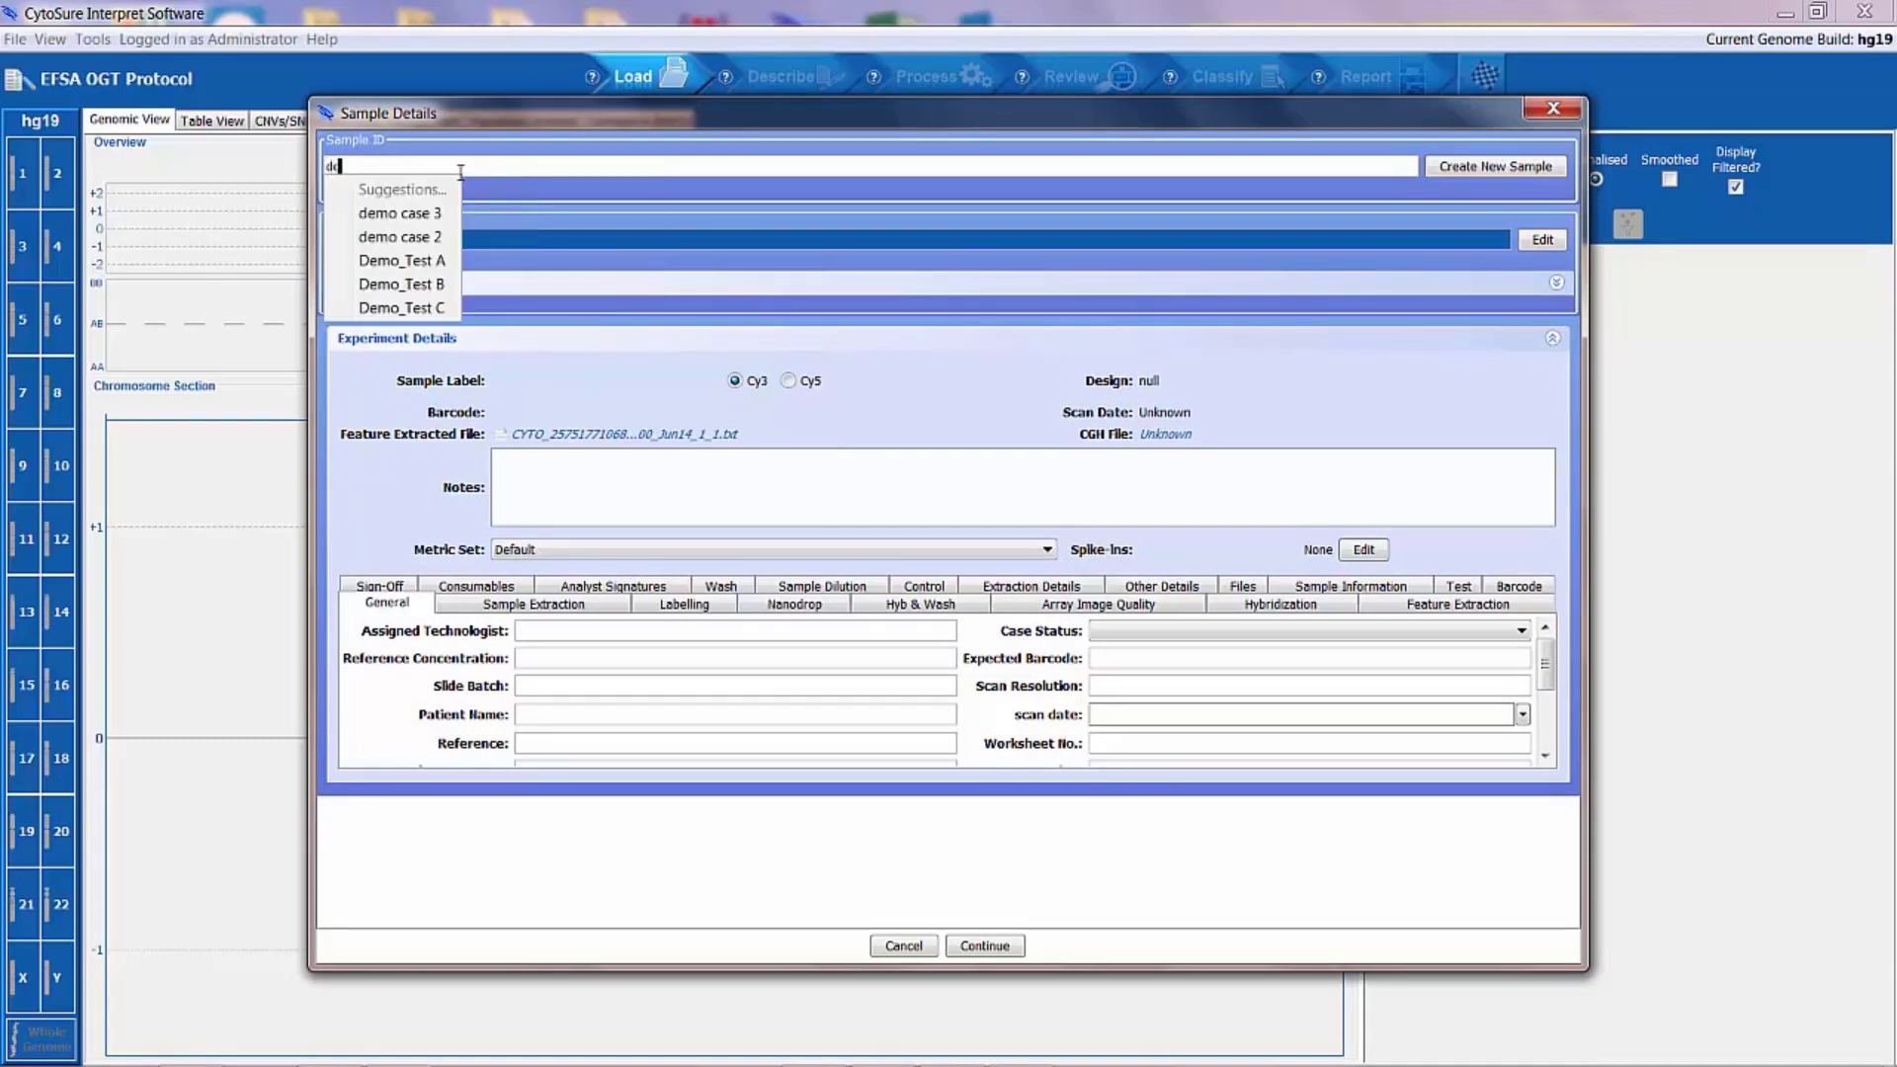
pyautogui.write('mo test file 1')
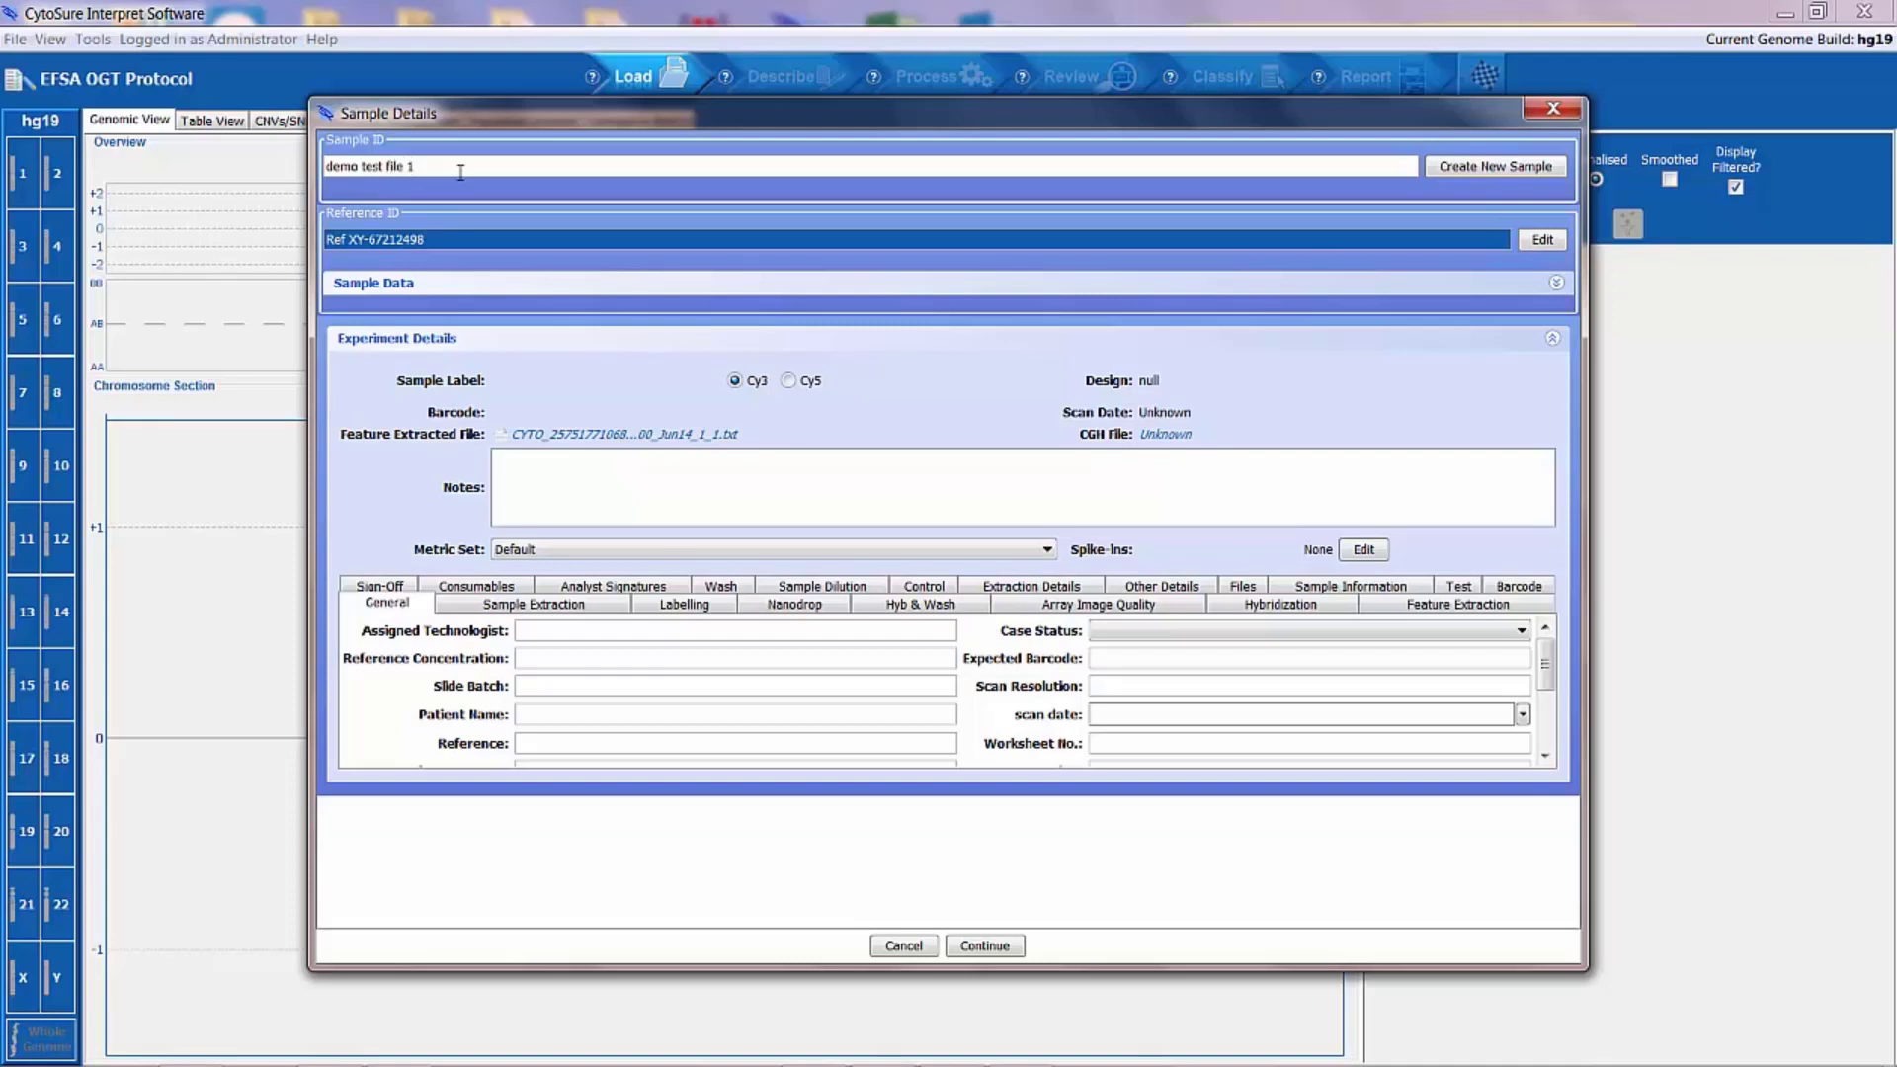
pyautogui.click(1522, 168)
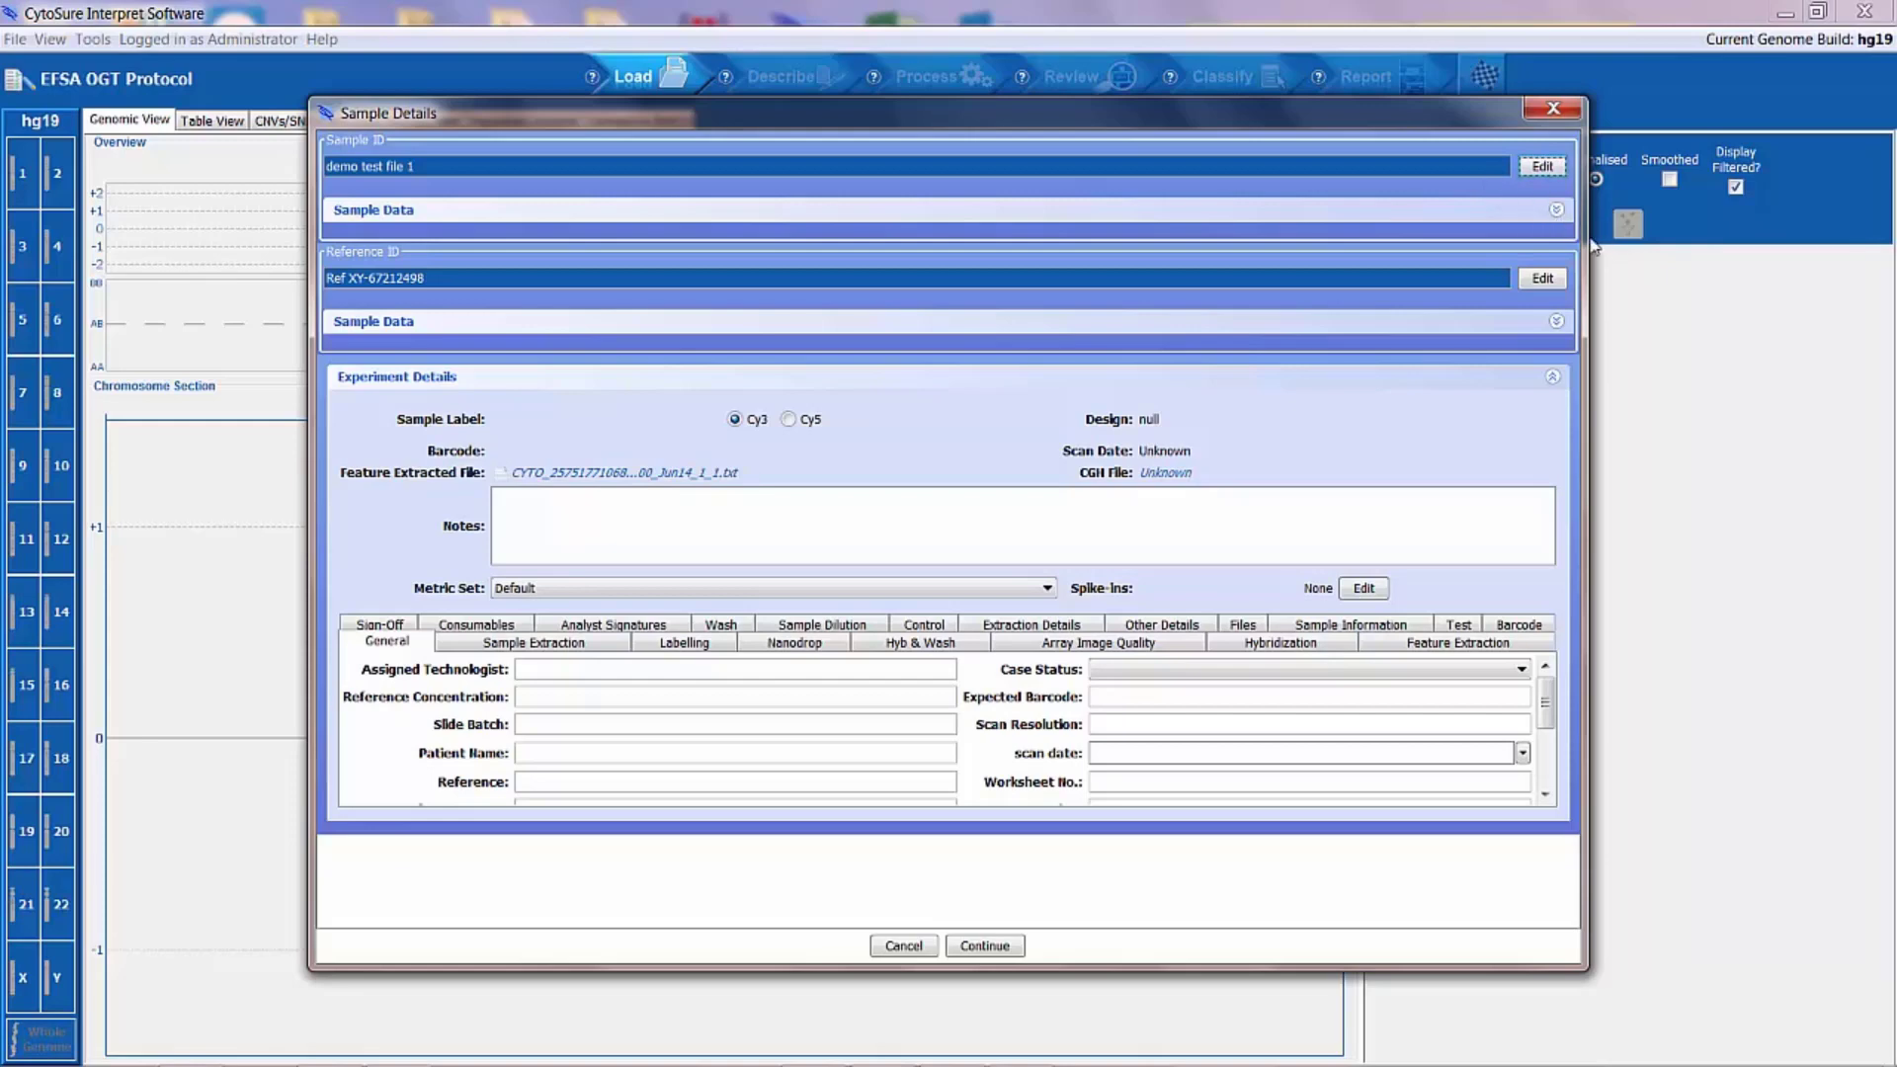
# Step: In the new sample's data, set the gender to Female and record the phenotype Autism
pyautogui.click(1556, 213)
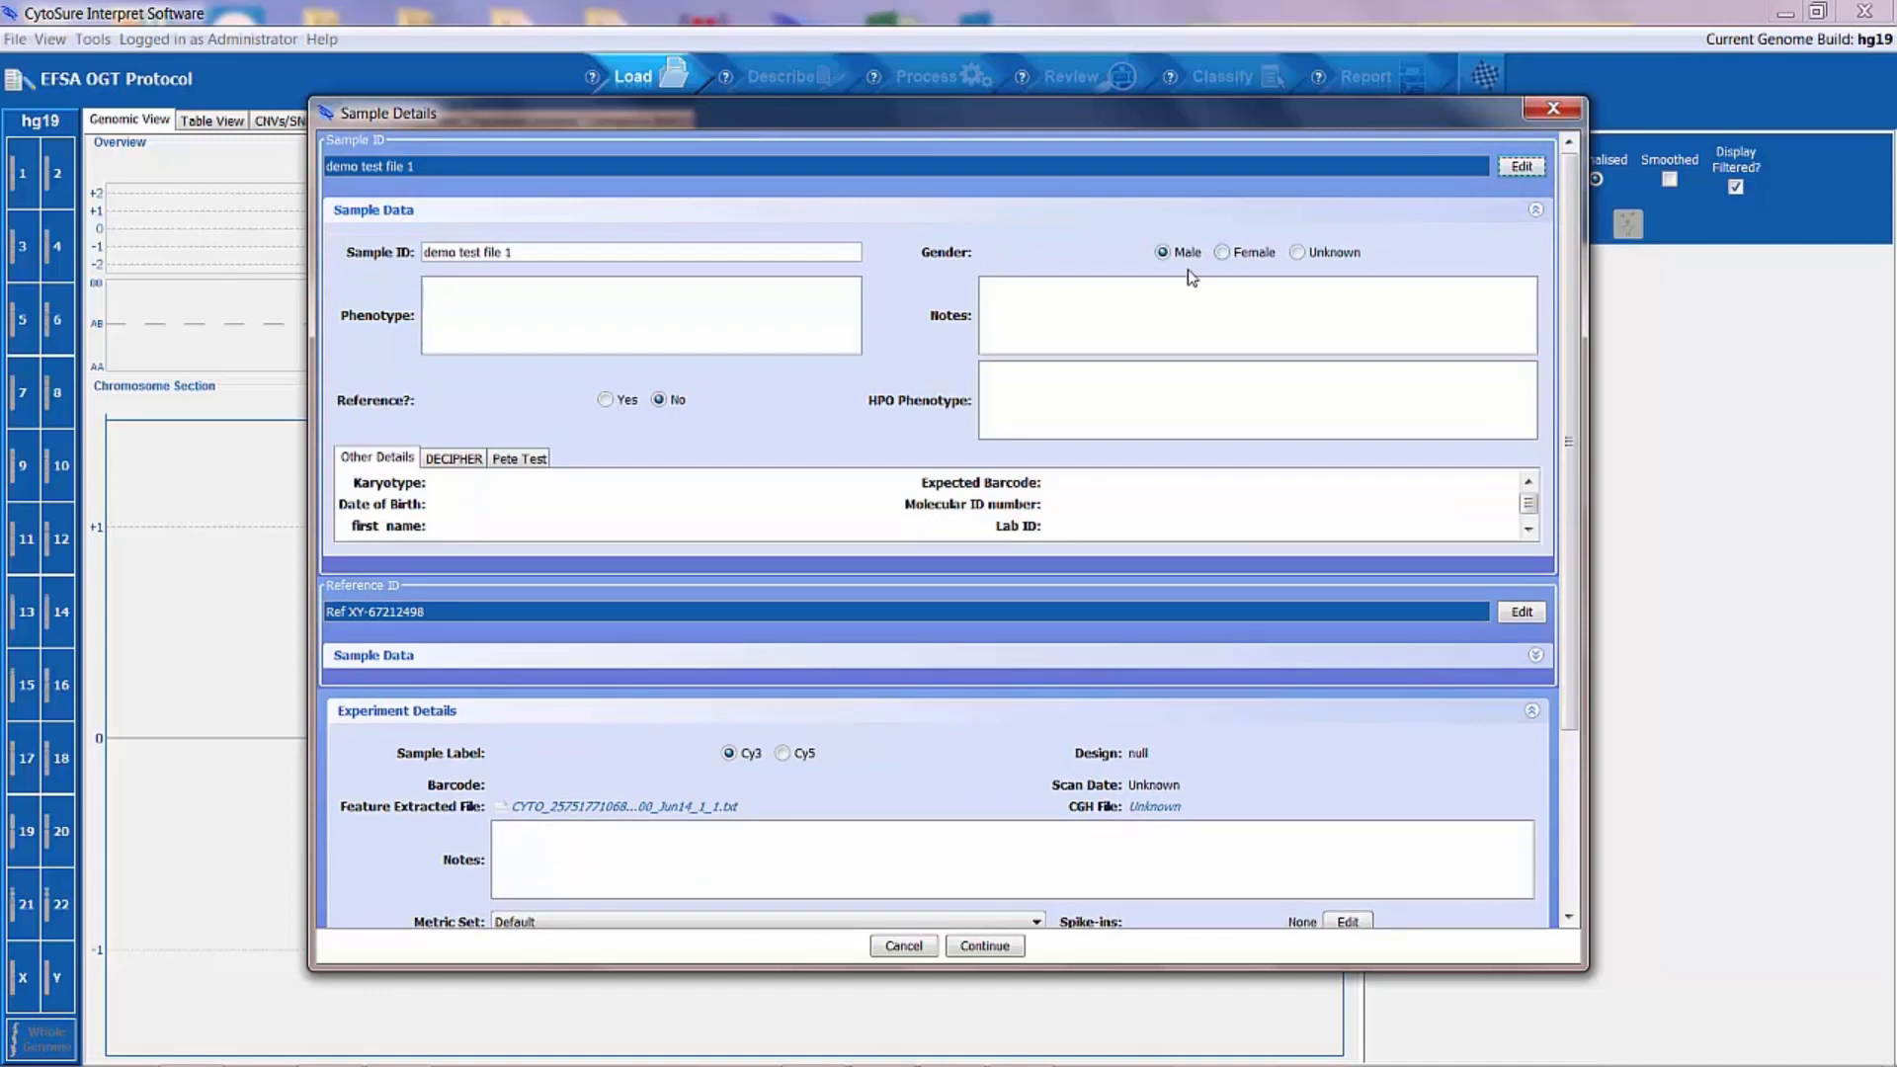
pyautogui.click(1223, 255)
pyautogui.write('Autism')
pyautogui.click(1536, 211)
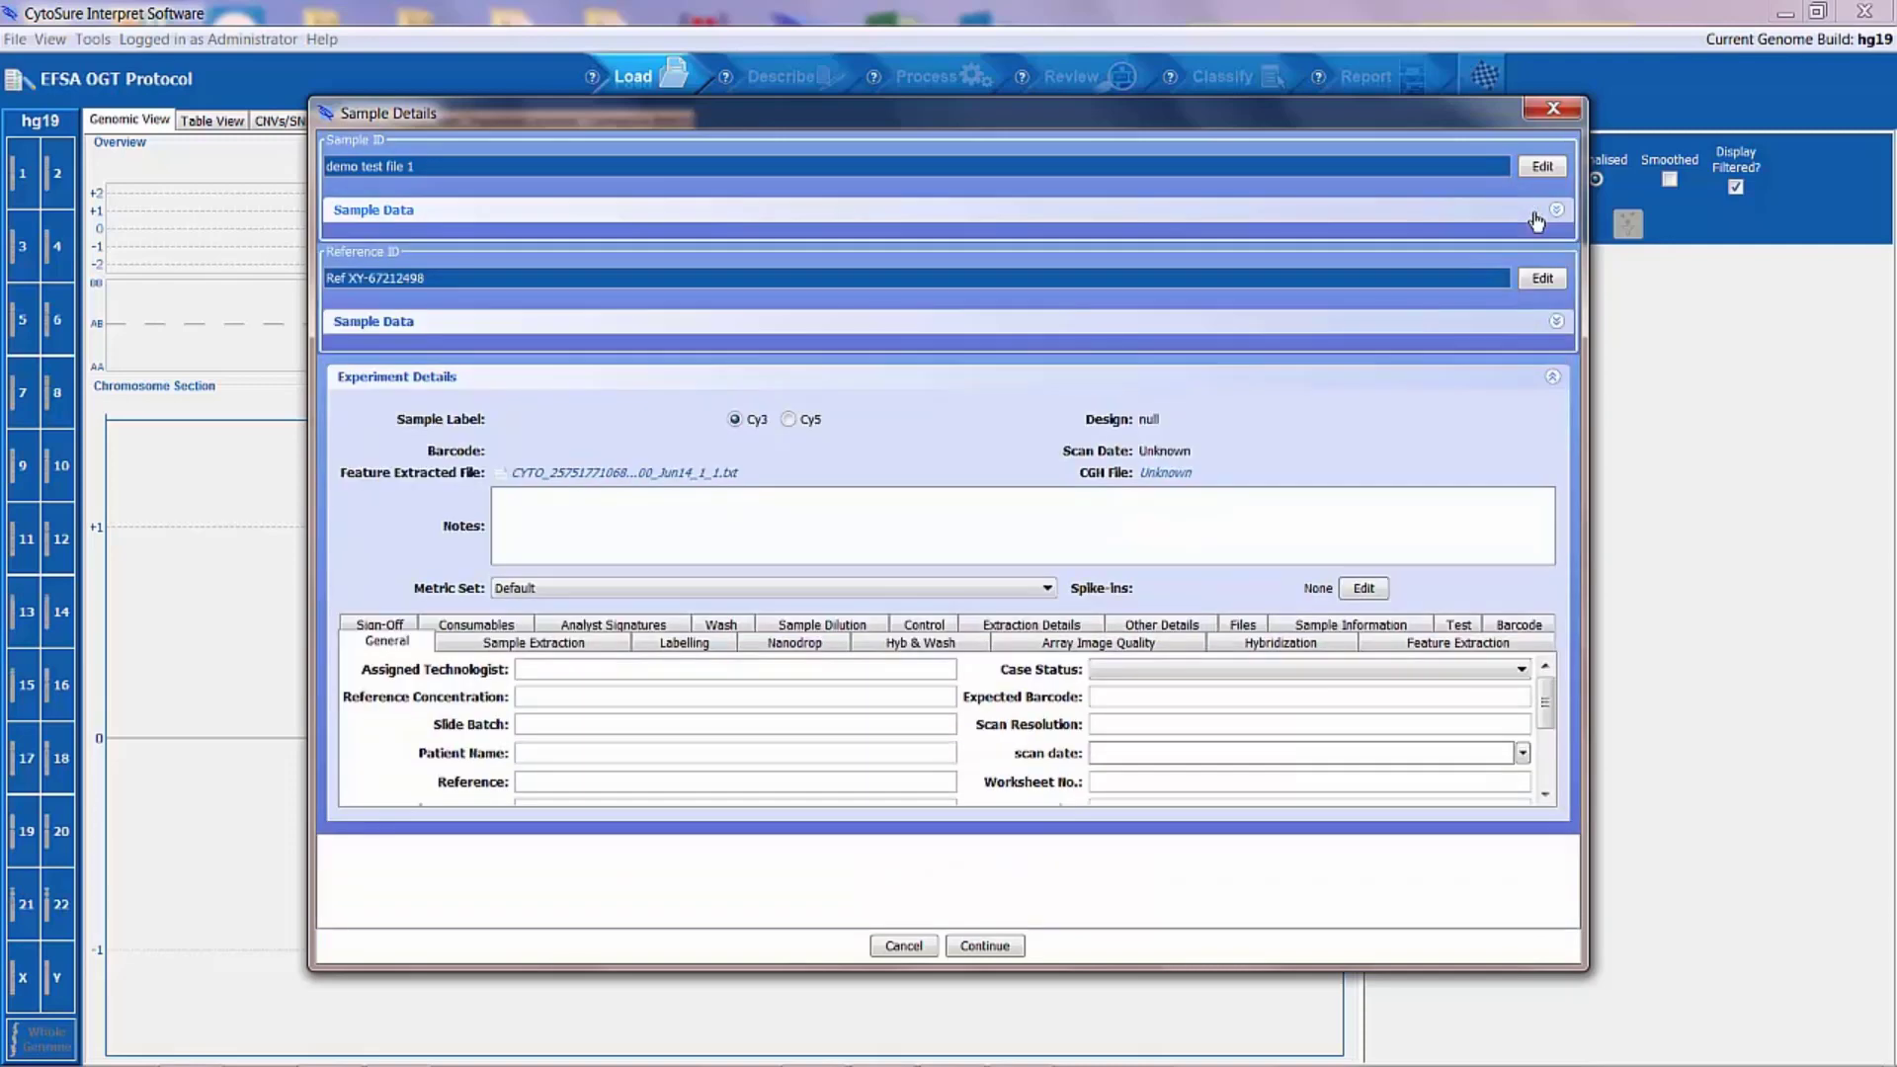
# Step: Change the reference sample to Promega Female and accept the first file's sample details
pyautogui.click(1542, 278)
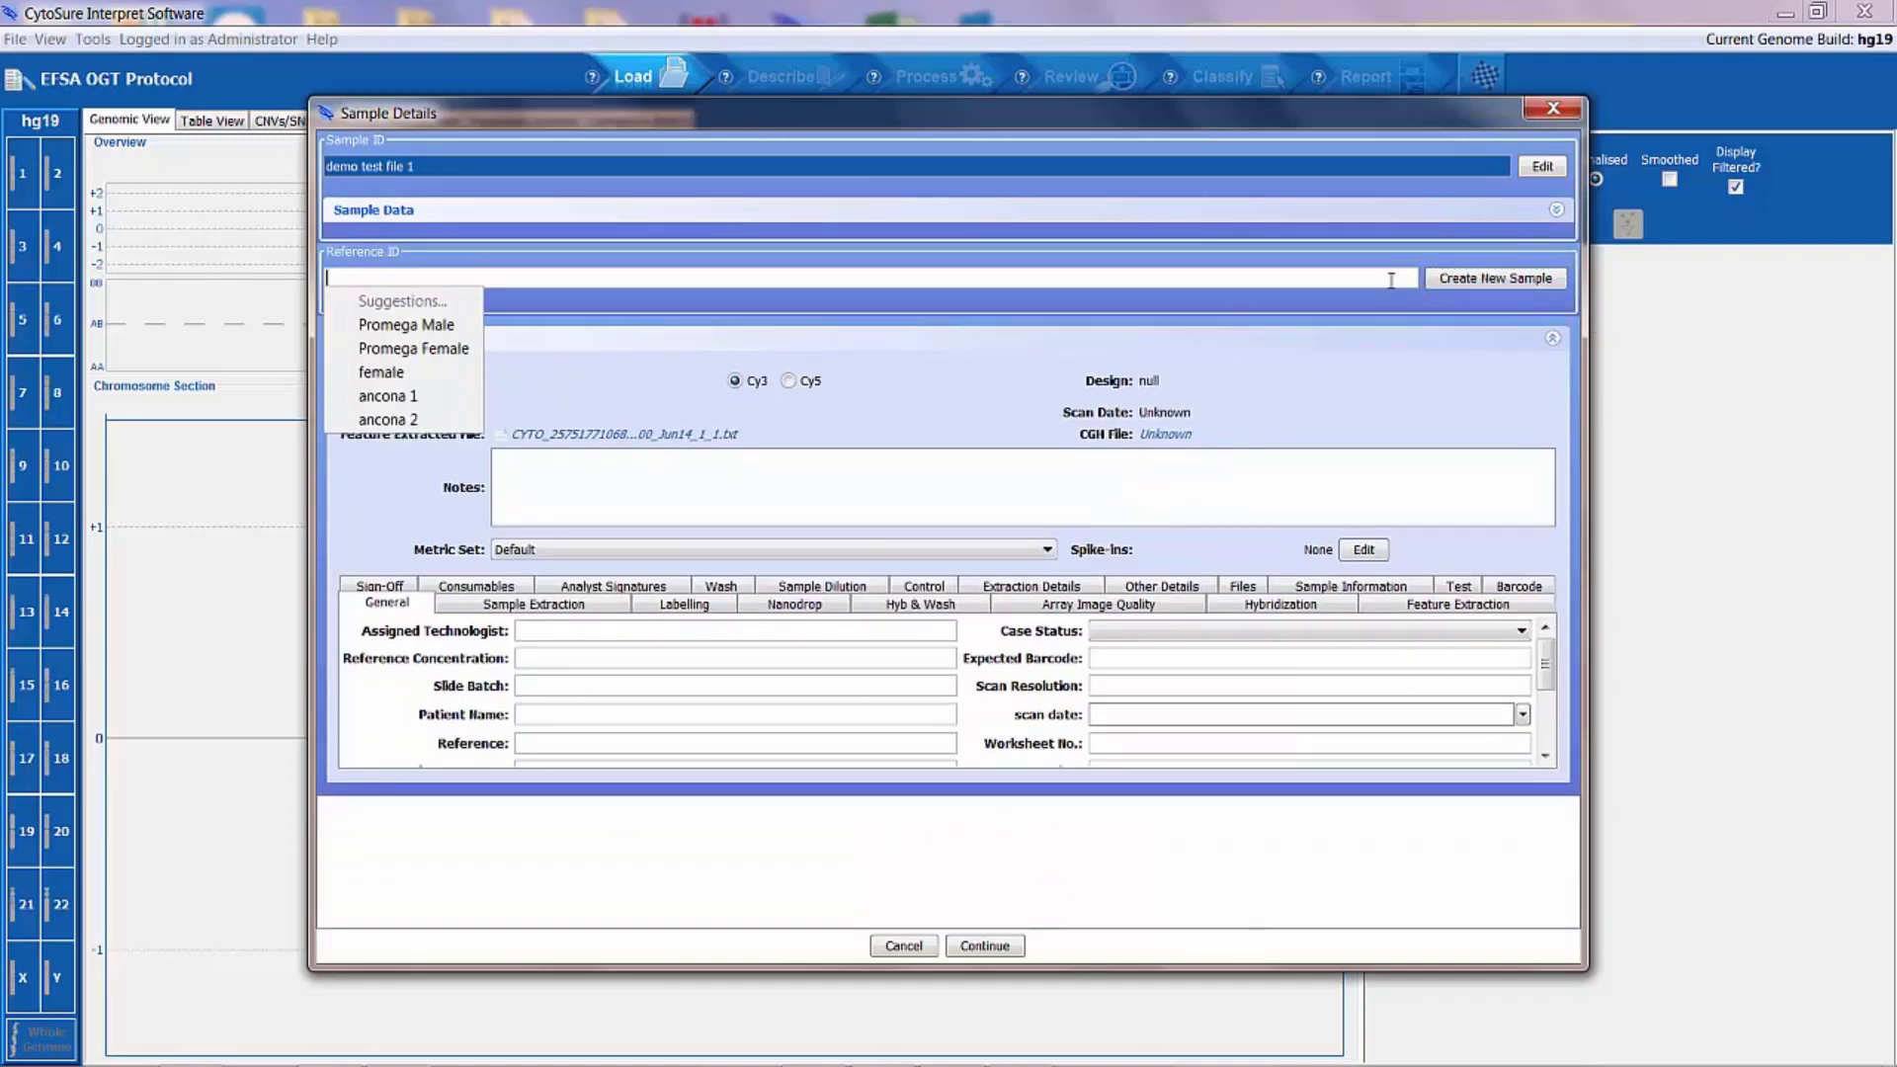
pyautogui.click(432, 354)
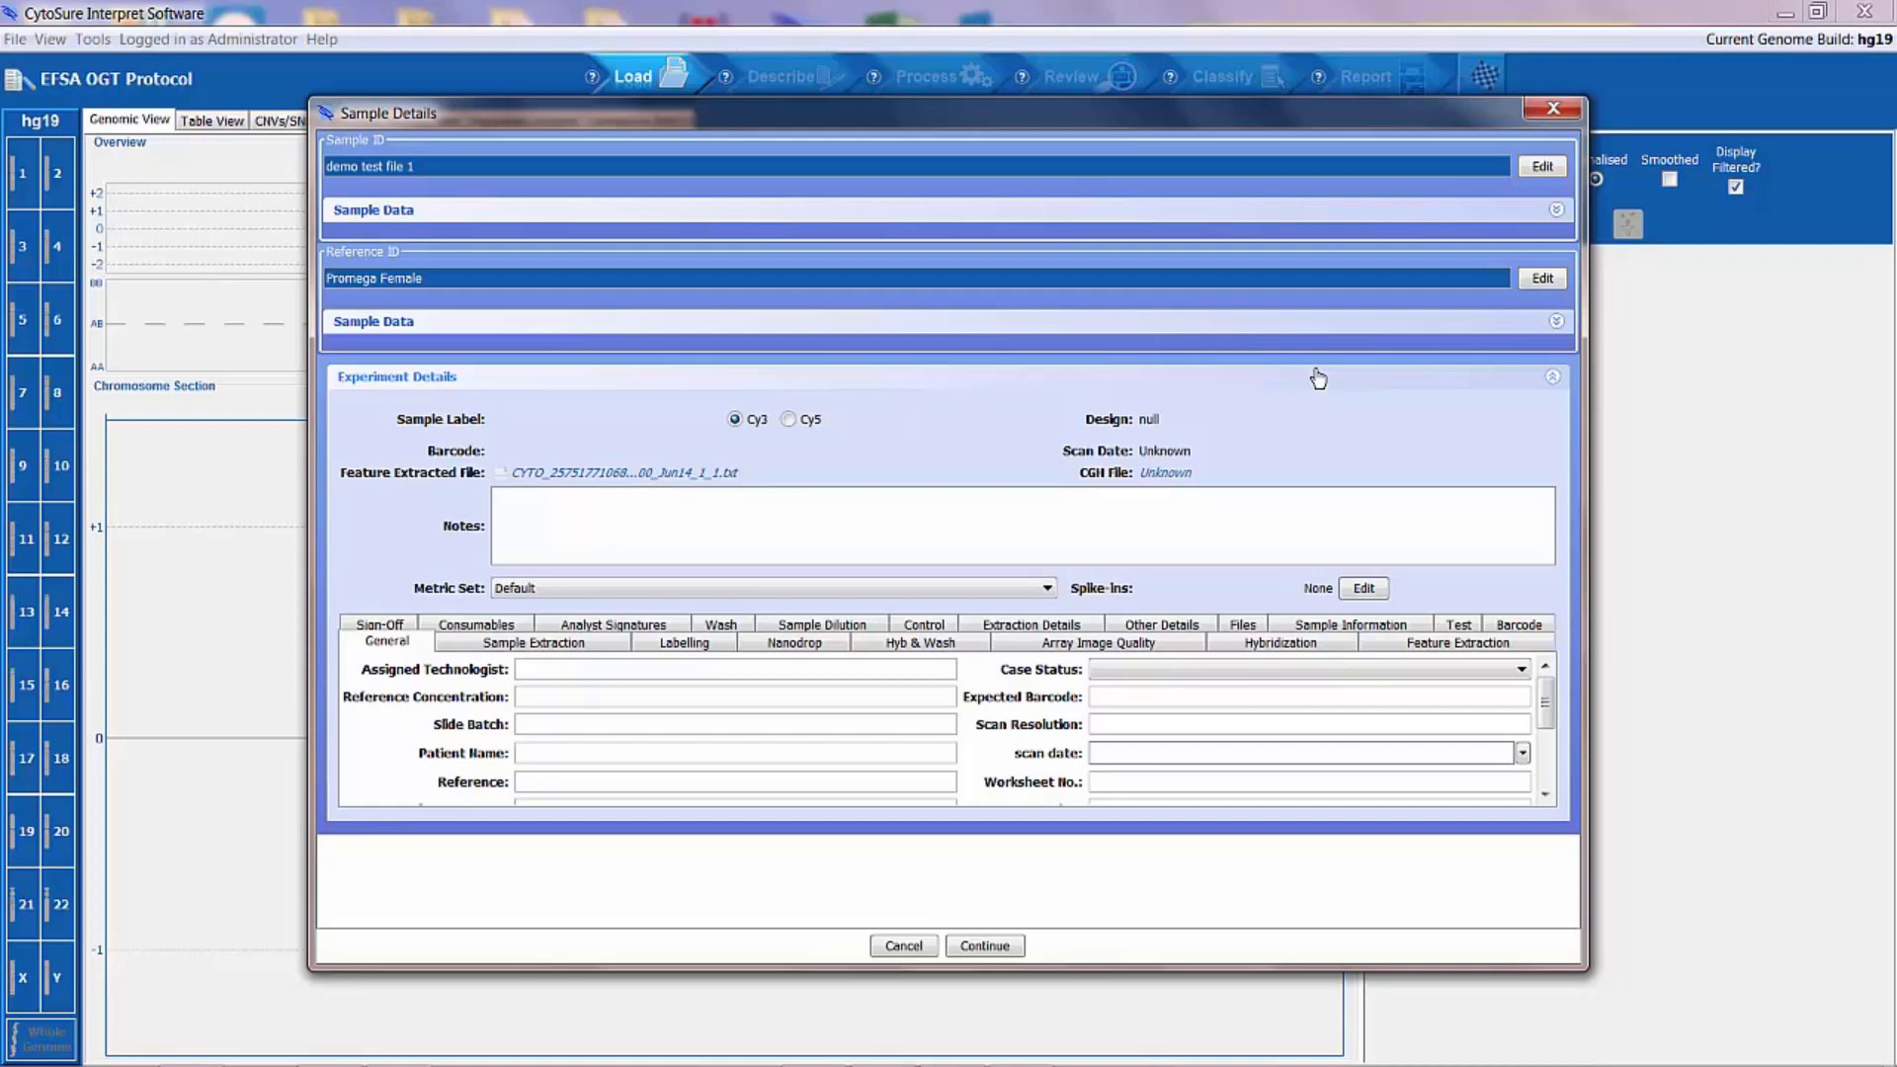
pyautogui.click(1004, 947)
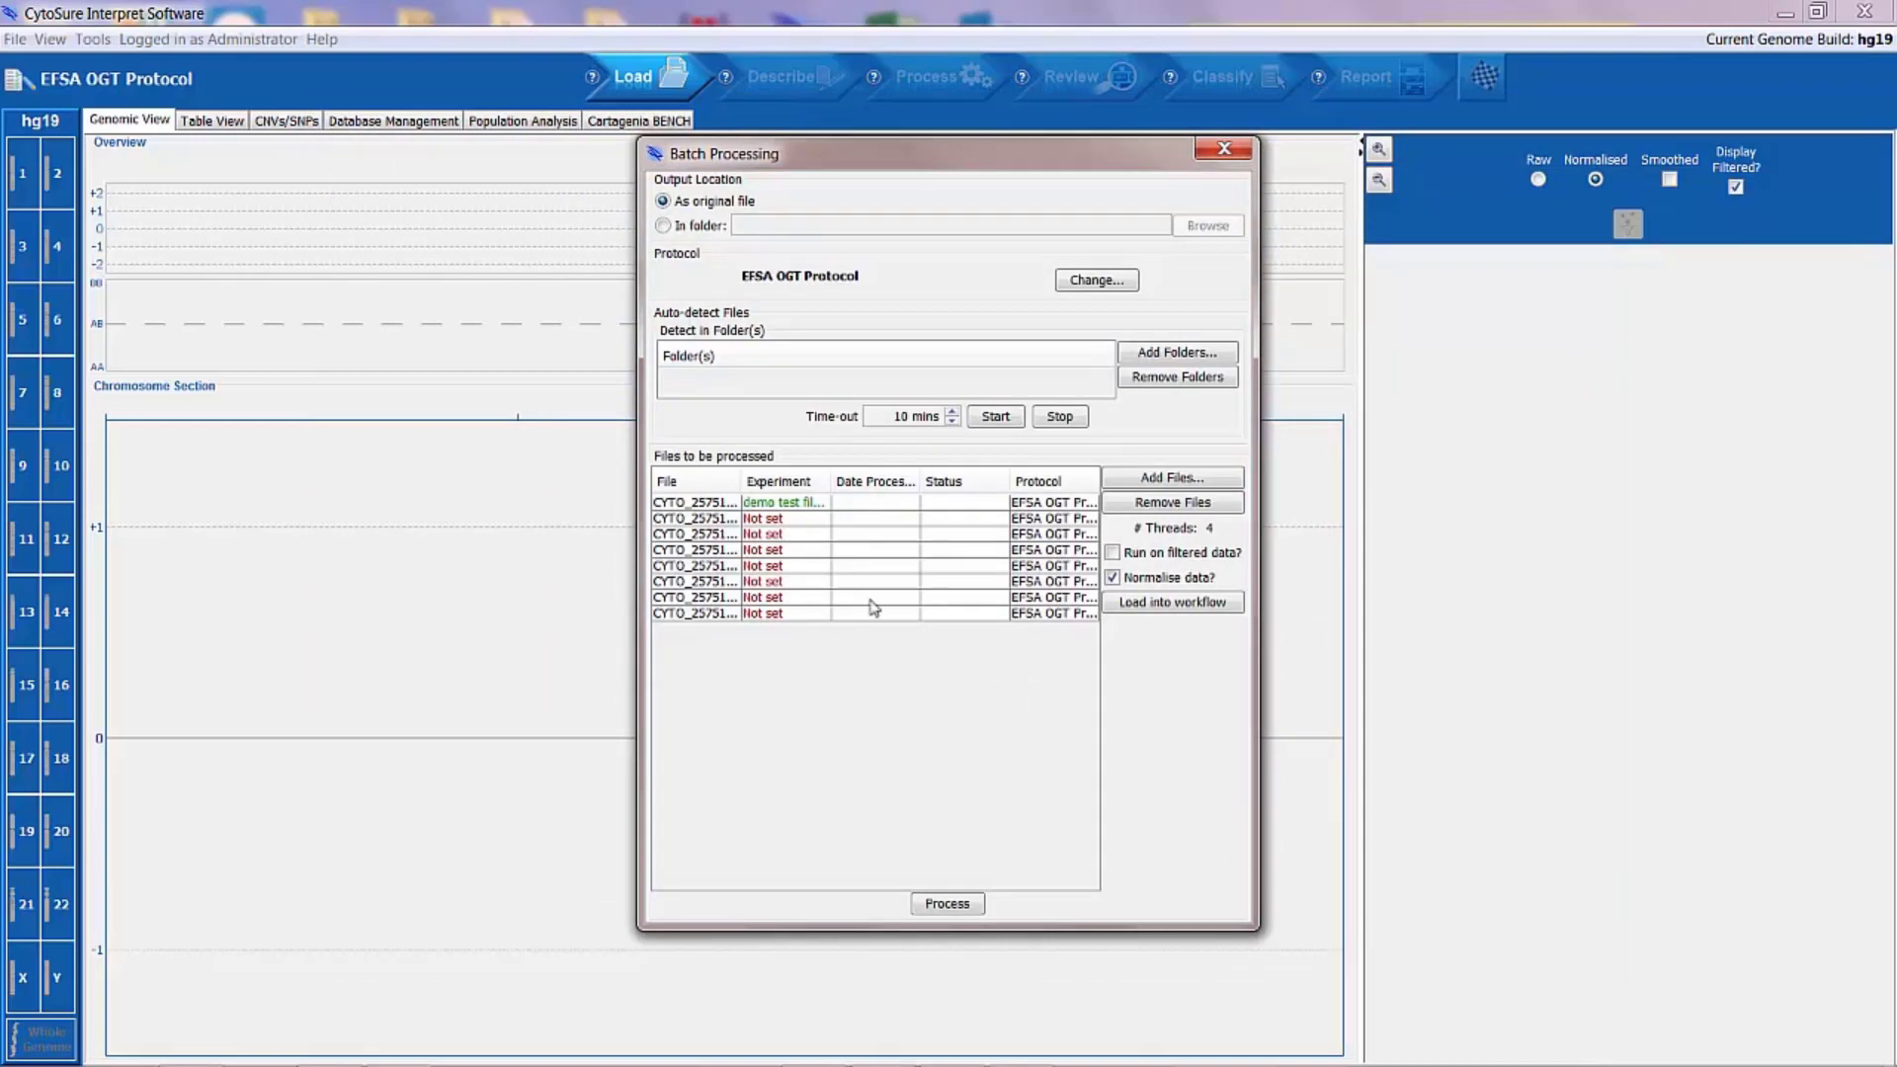
# Step: Assign the sample ID "demo test fle 2" to the second file in the batch and accept its details
pyautogui.doubleClick(787, 519)
pyautogui.write('test fle 2')
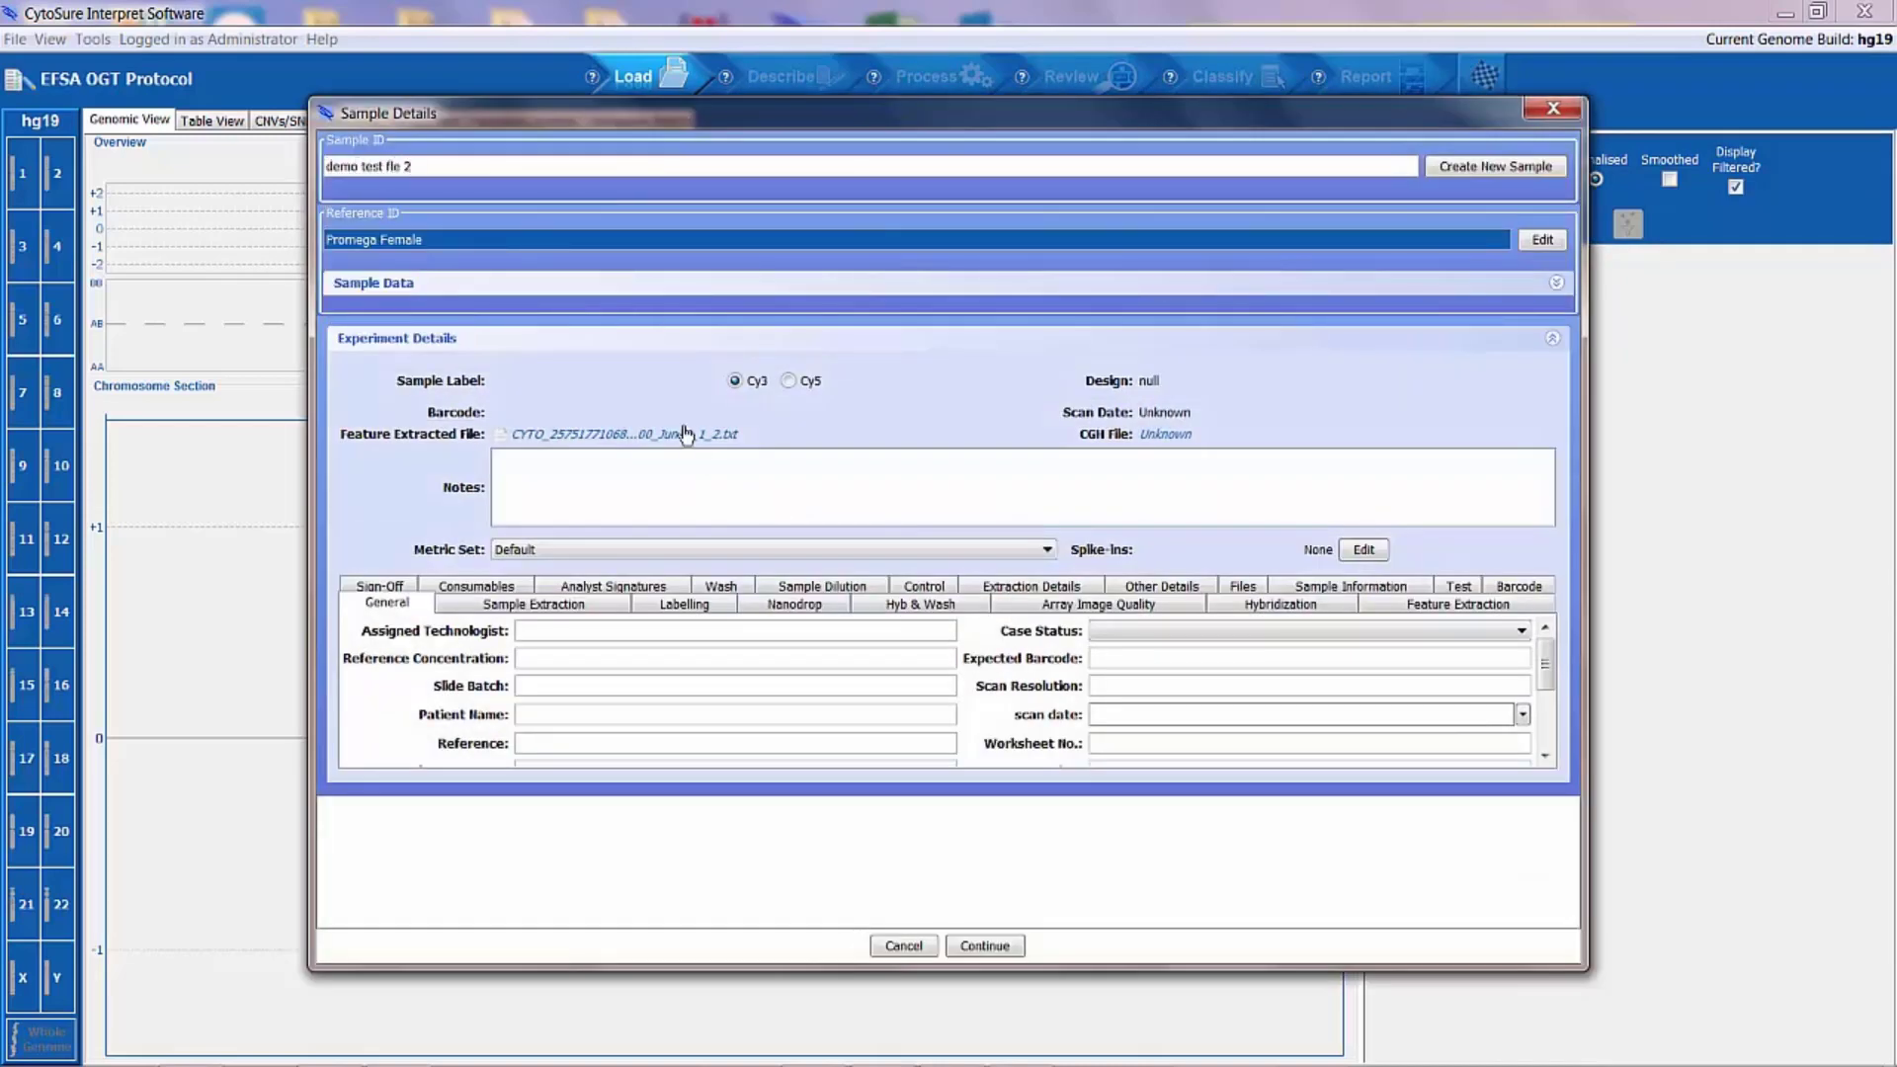
pyautogui.press('Return')
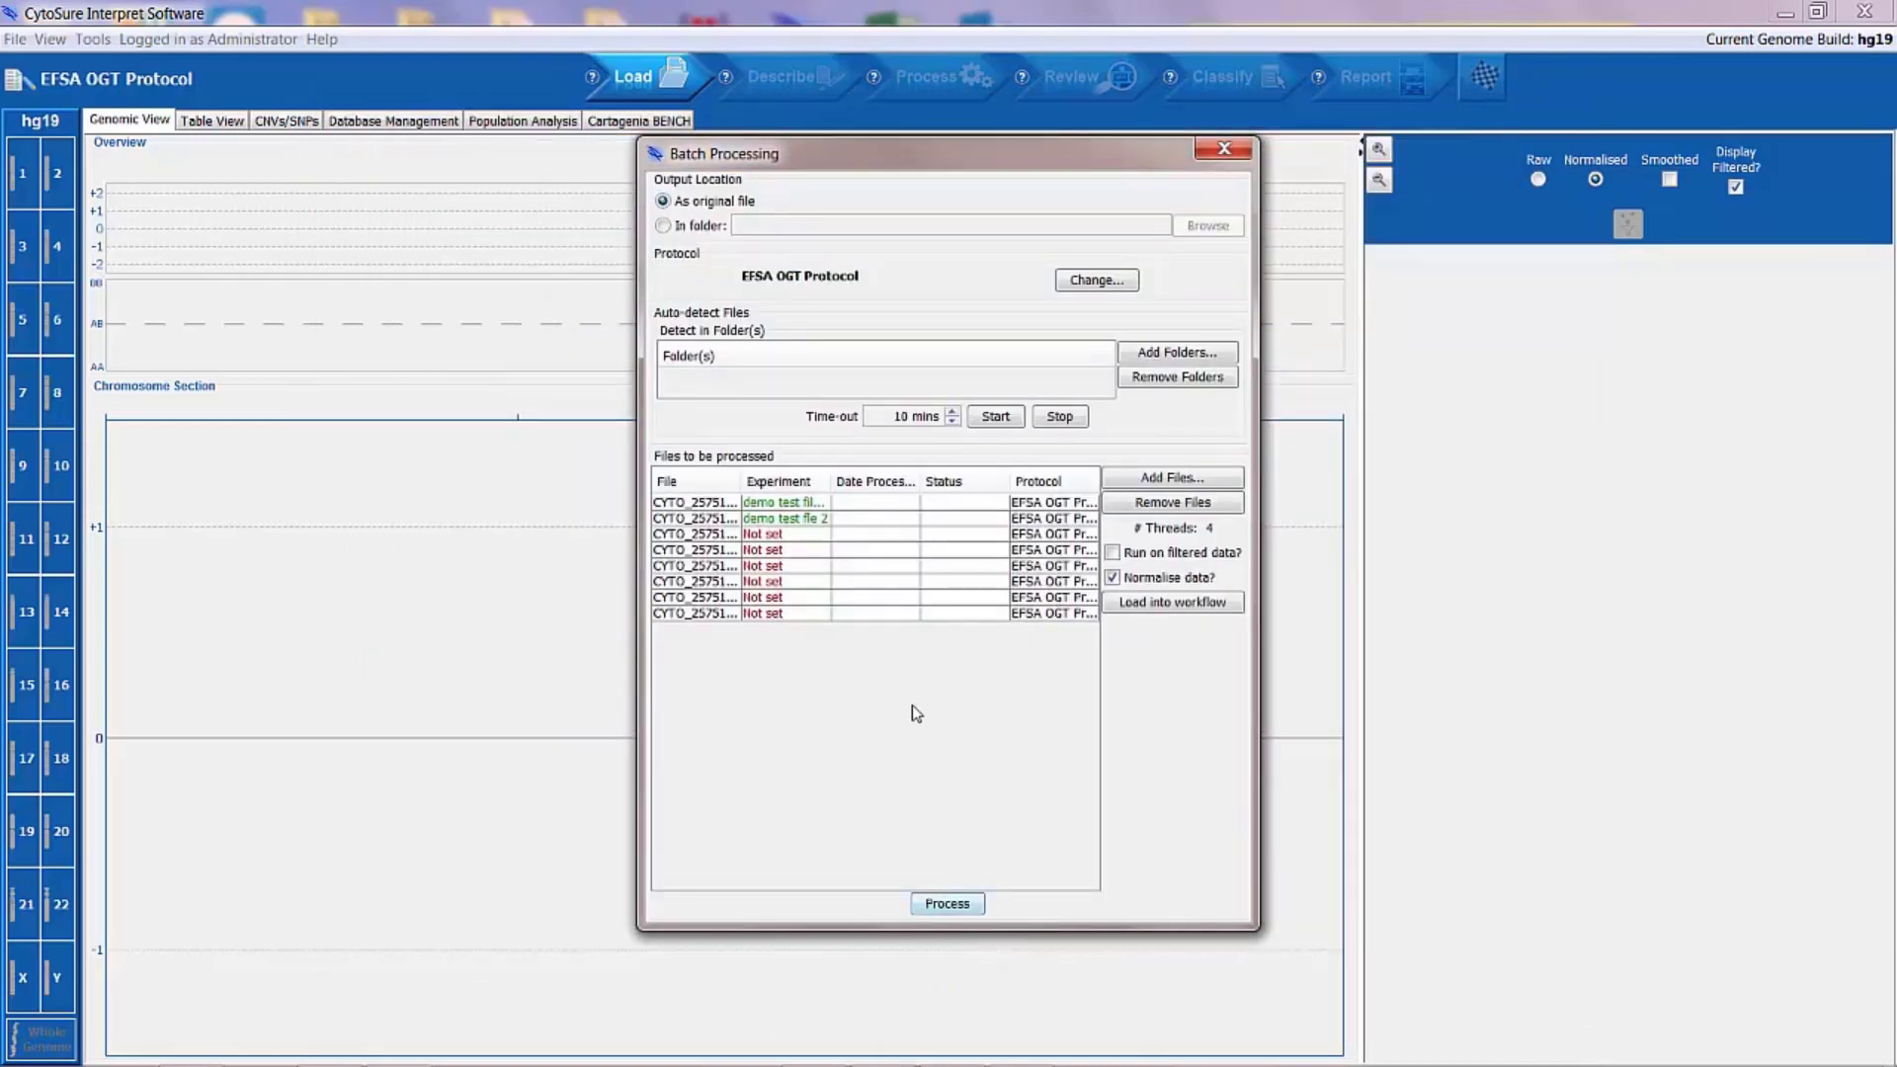
# Step: Switch the second file's analysis protocol to 4x180K EFSA
pyautogui.click(817, 536)
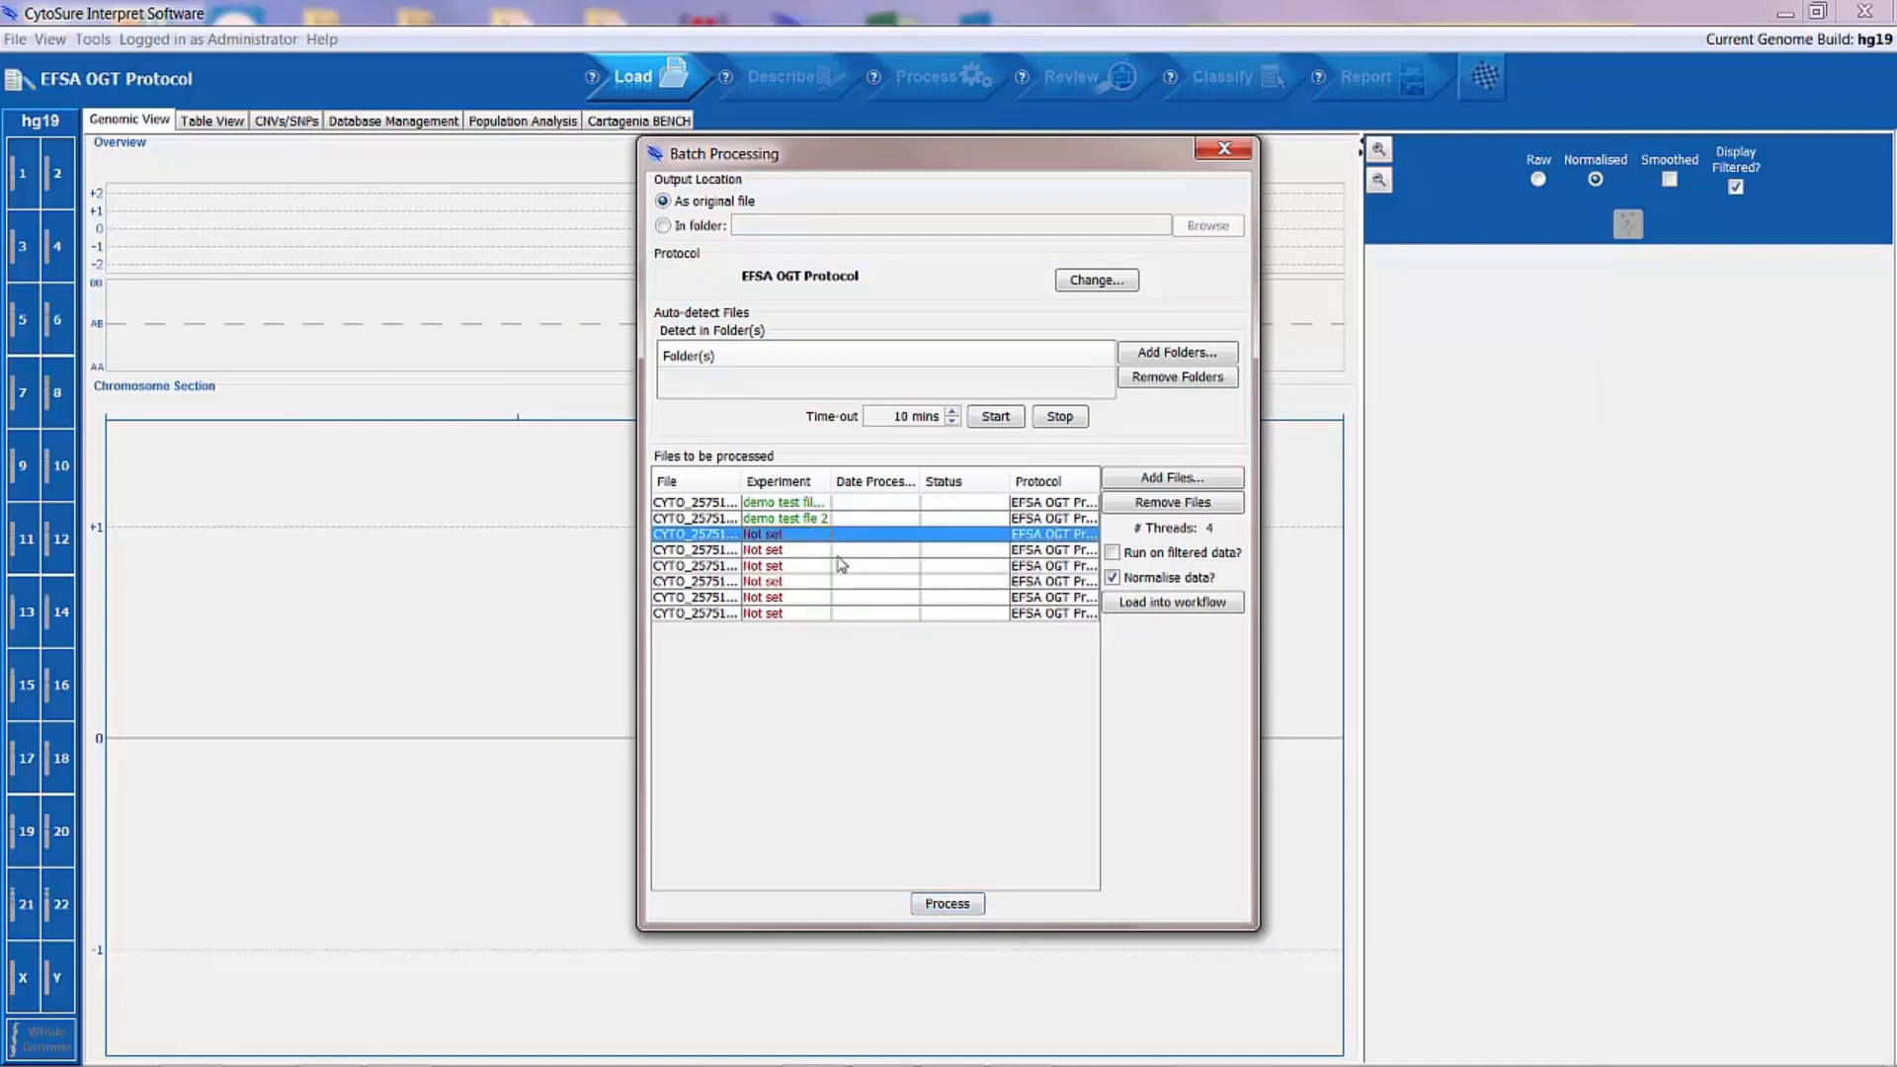
pyautogui.click(1056, 520)
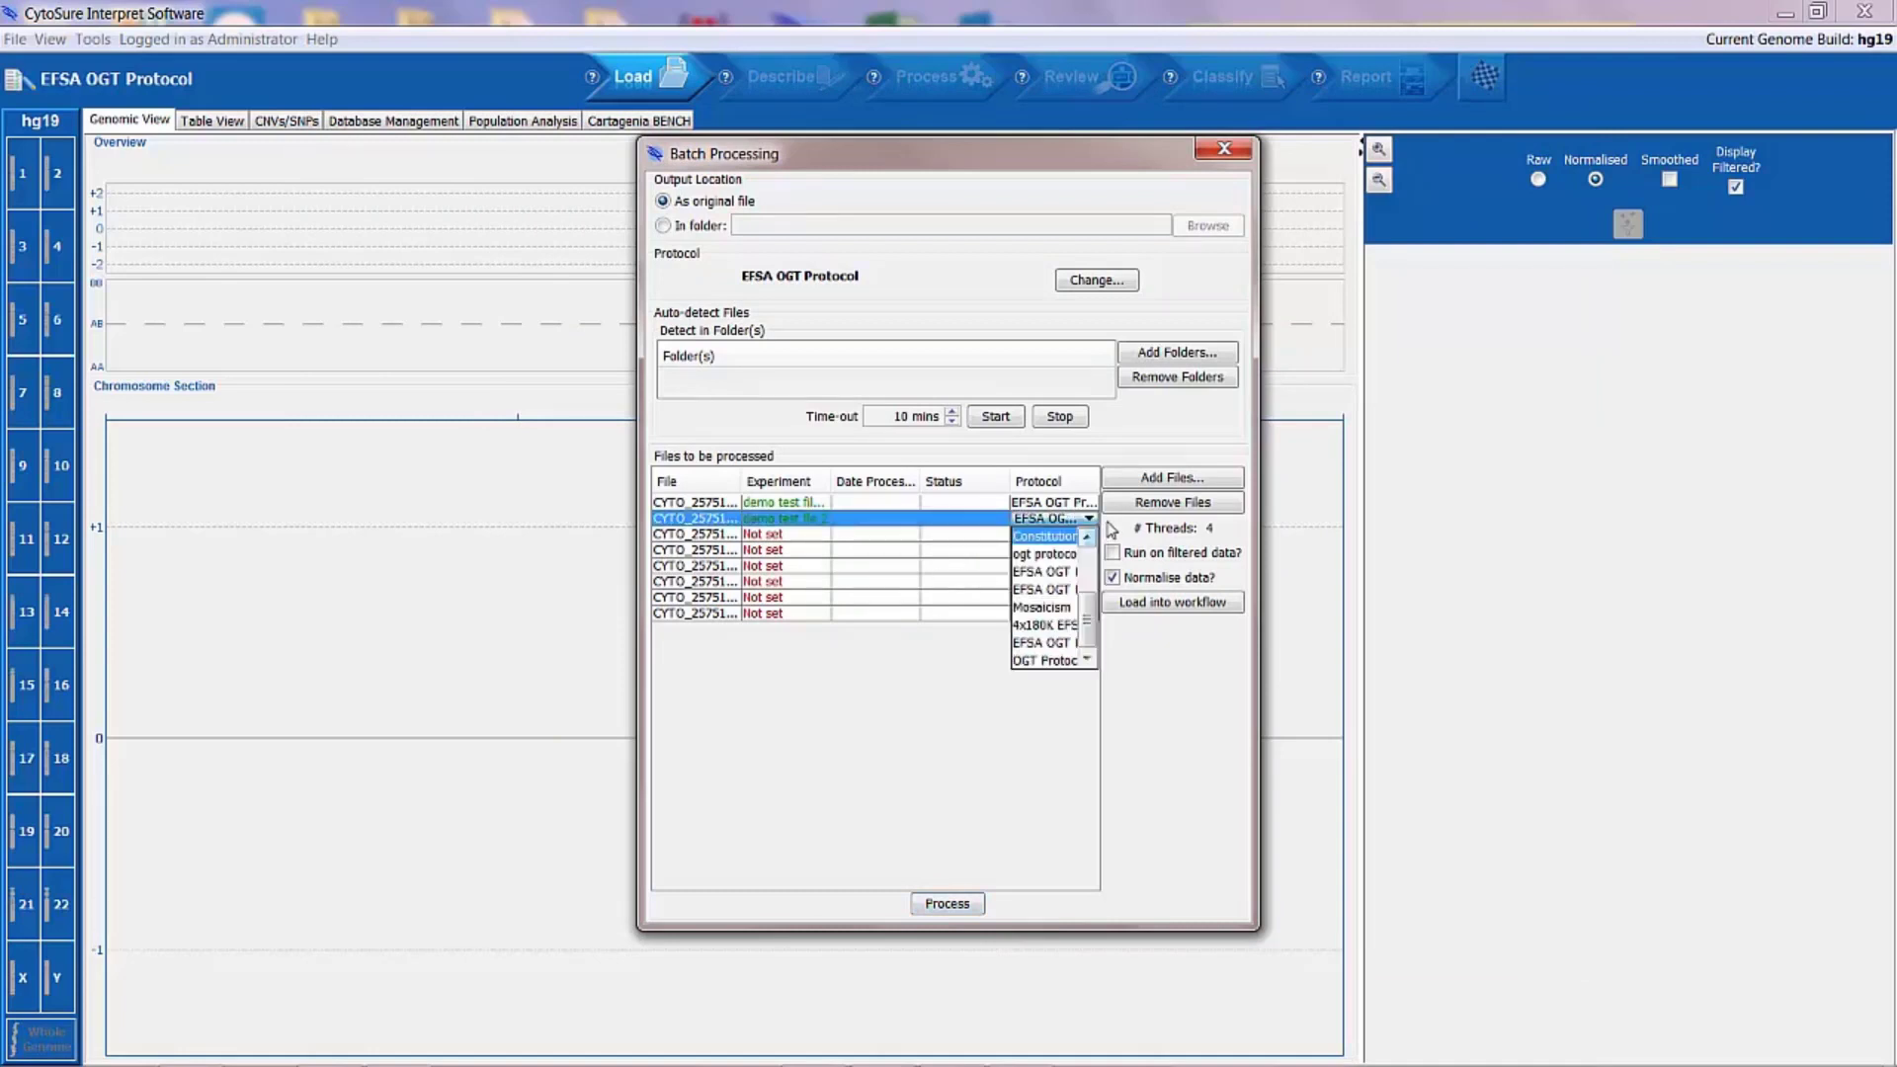
pyautogui.click(1054, 627)
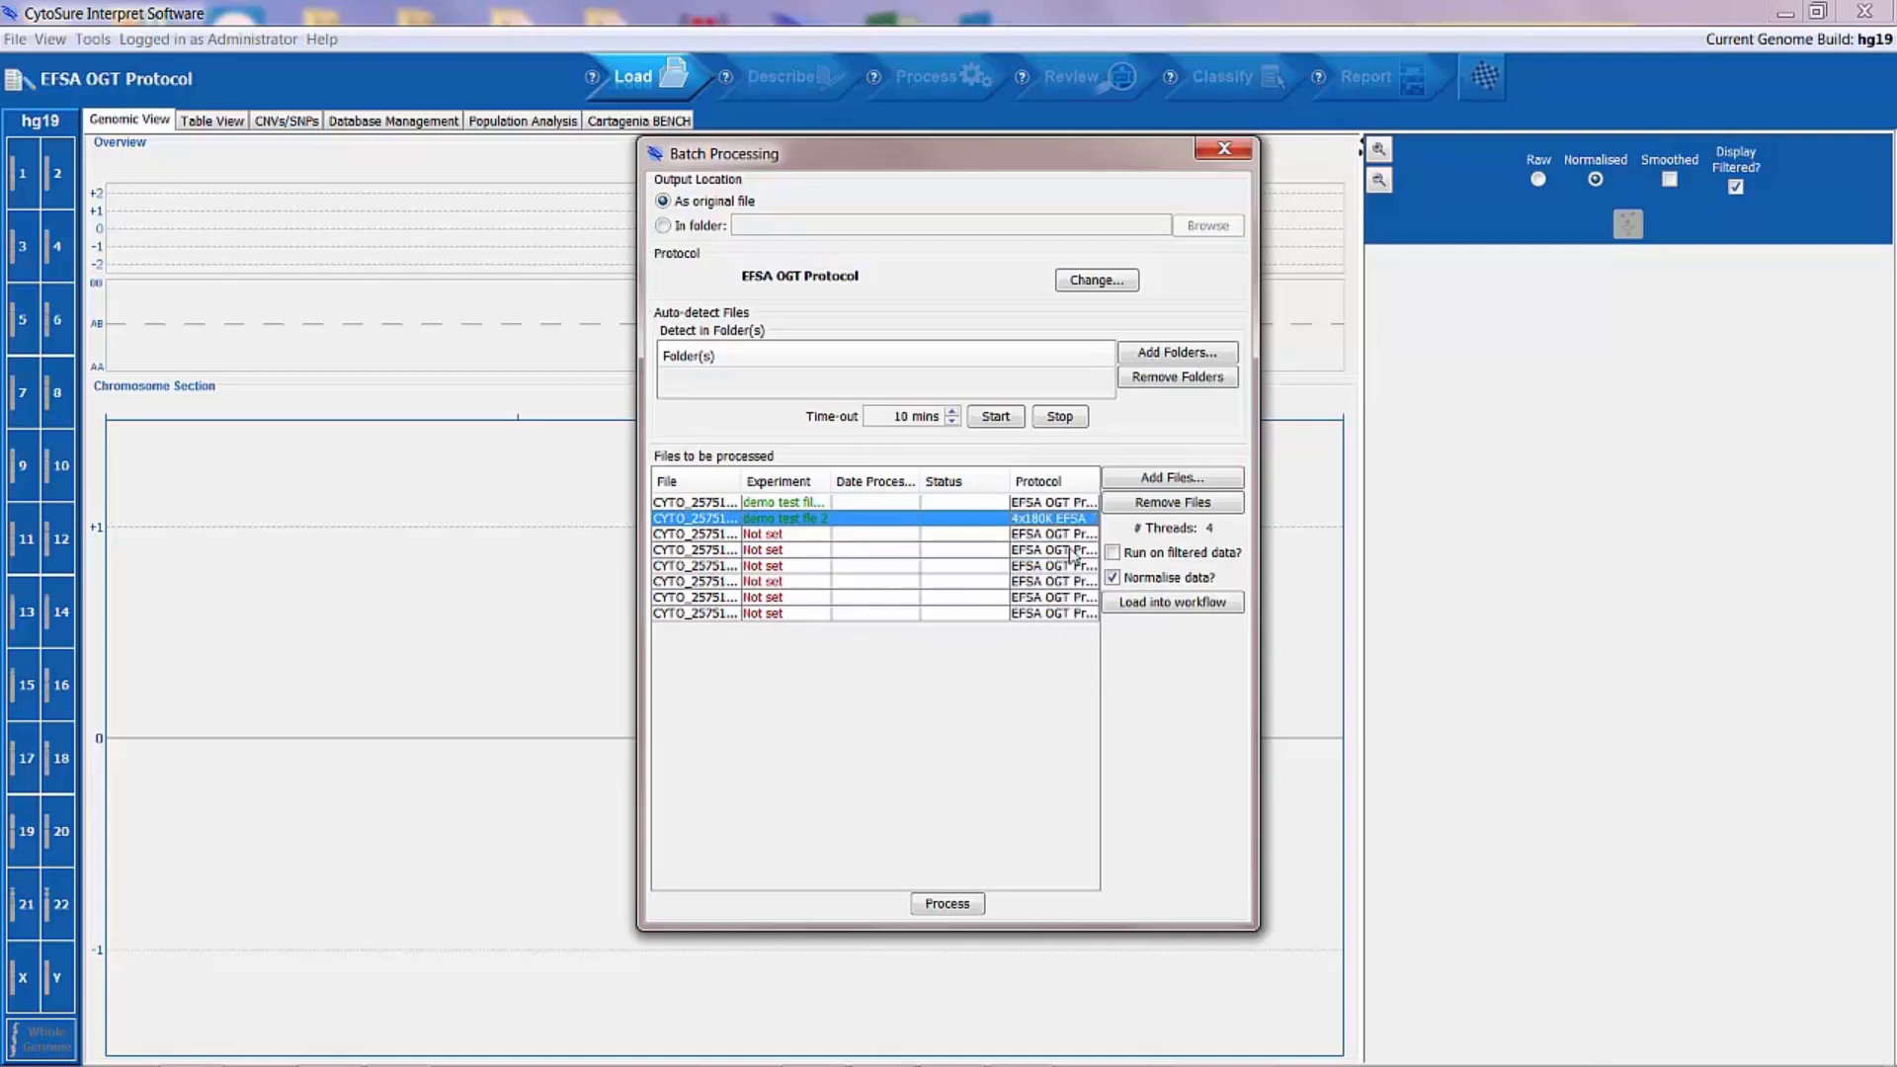
# Step: Remove the six files that have no experiment details from the batch
pyautogui.click(808, 535)
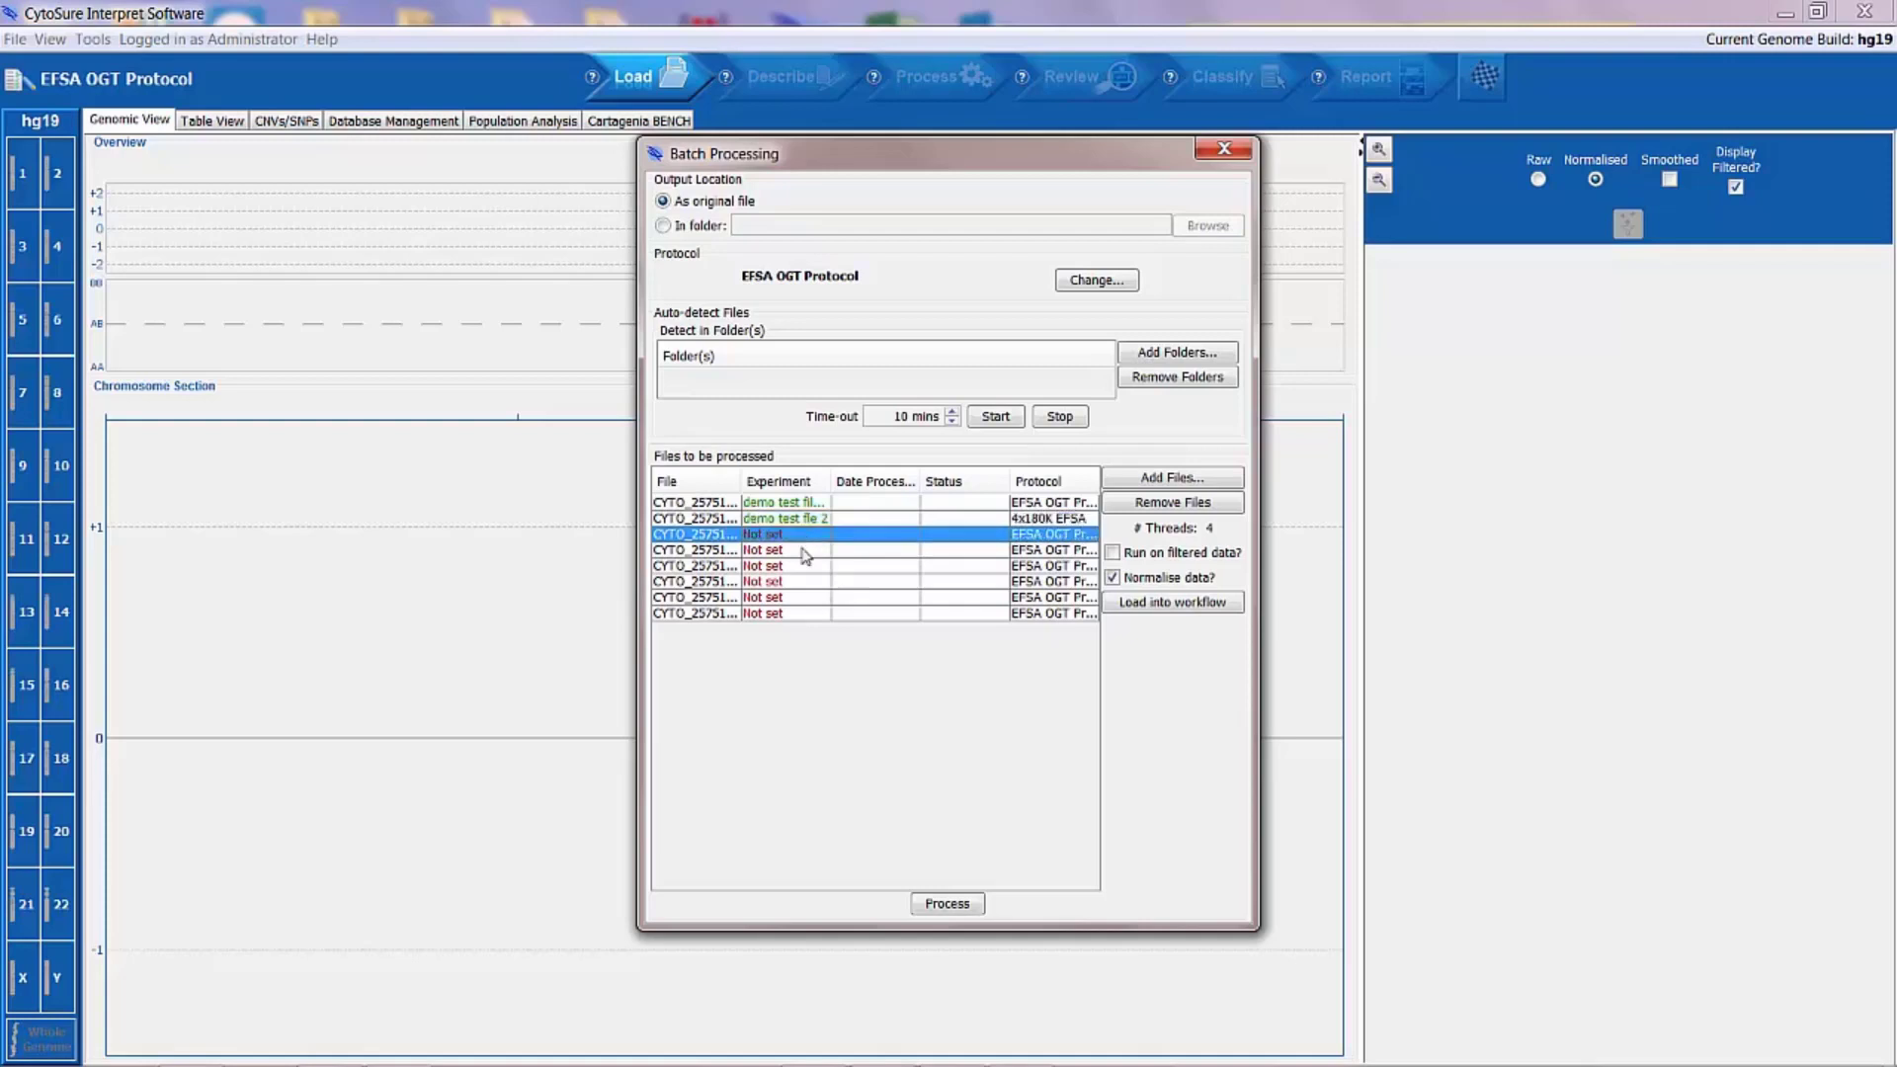
pyautogui.keyDown('shift'); pyautogui.click(797, 613); pyautogui.keyUp('shift')
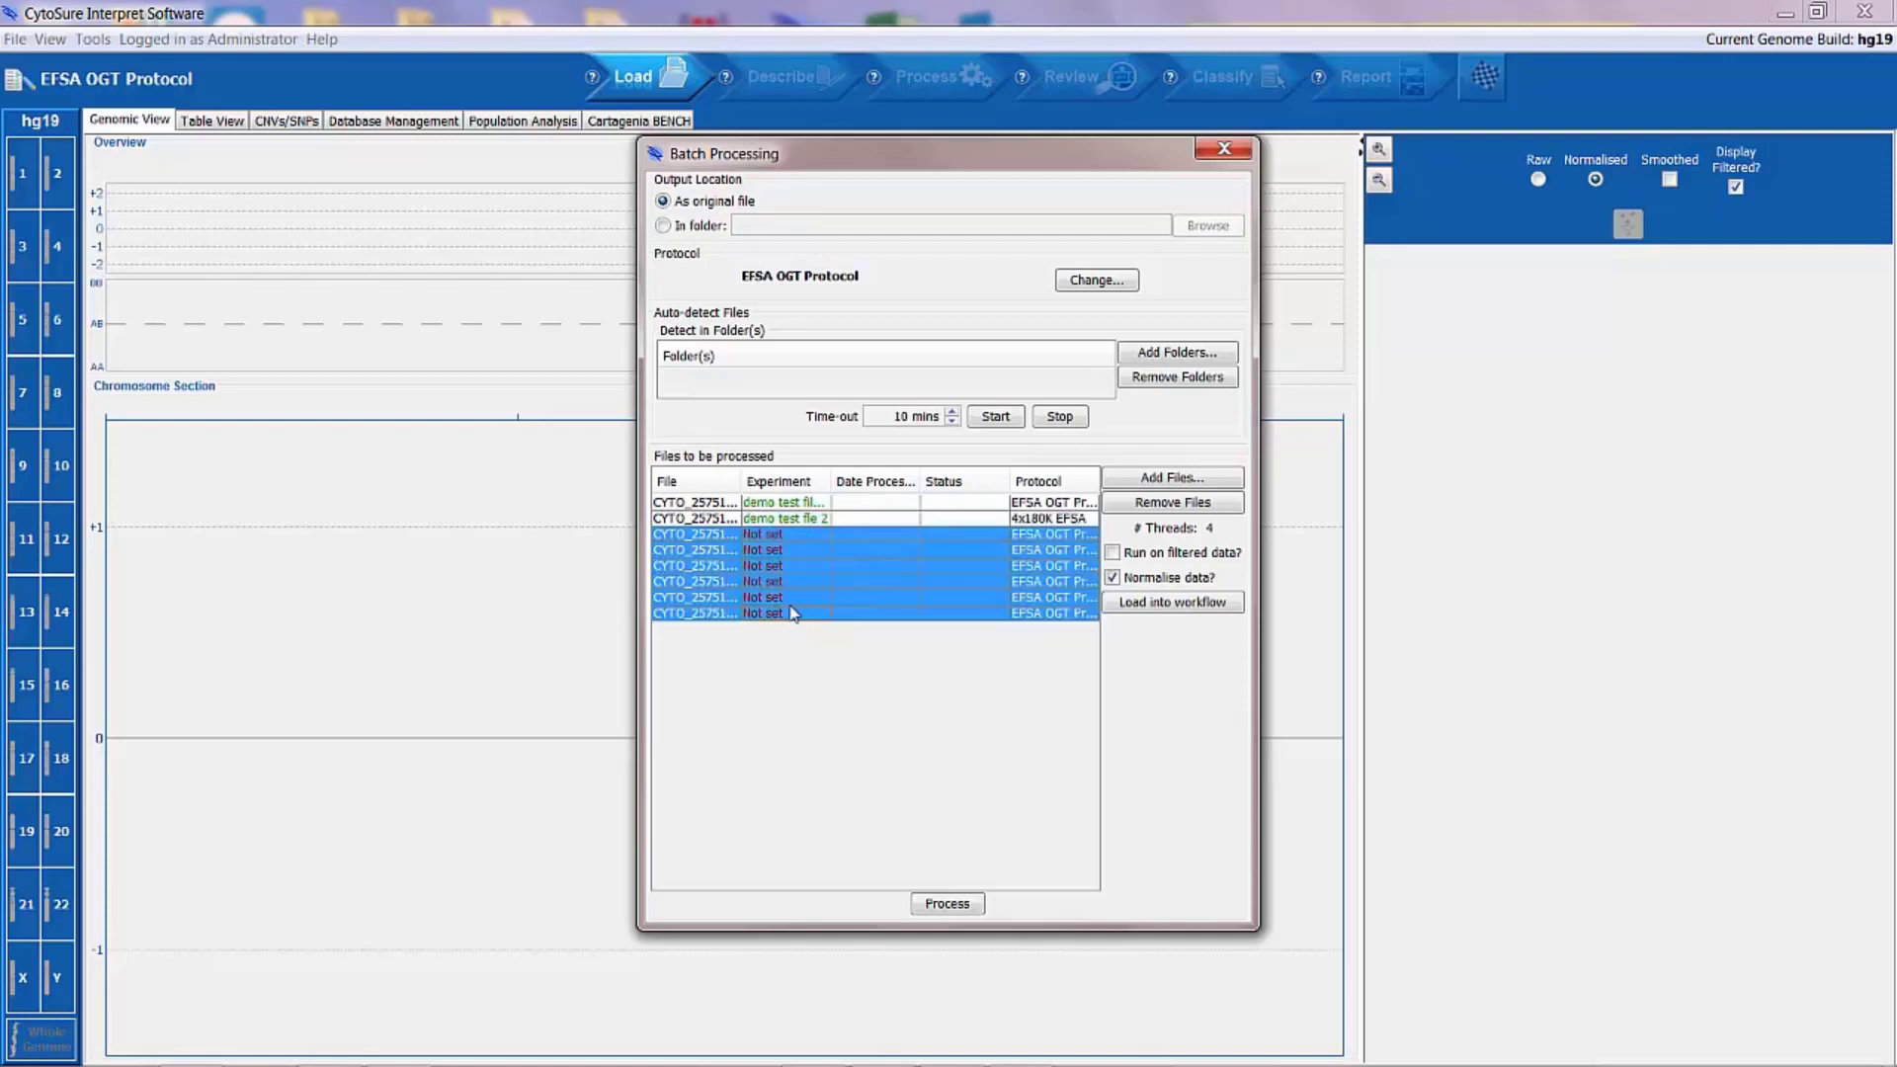
pyautogui.click(1176, 508)
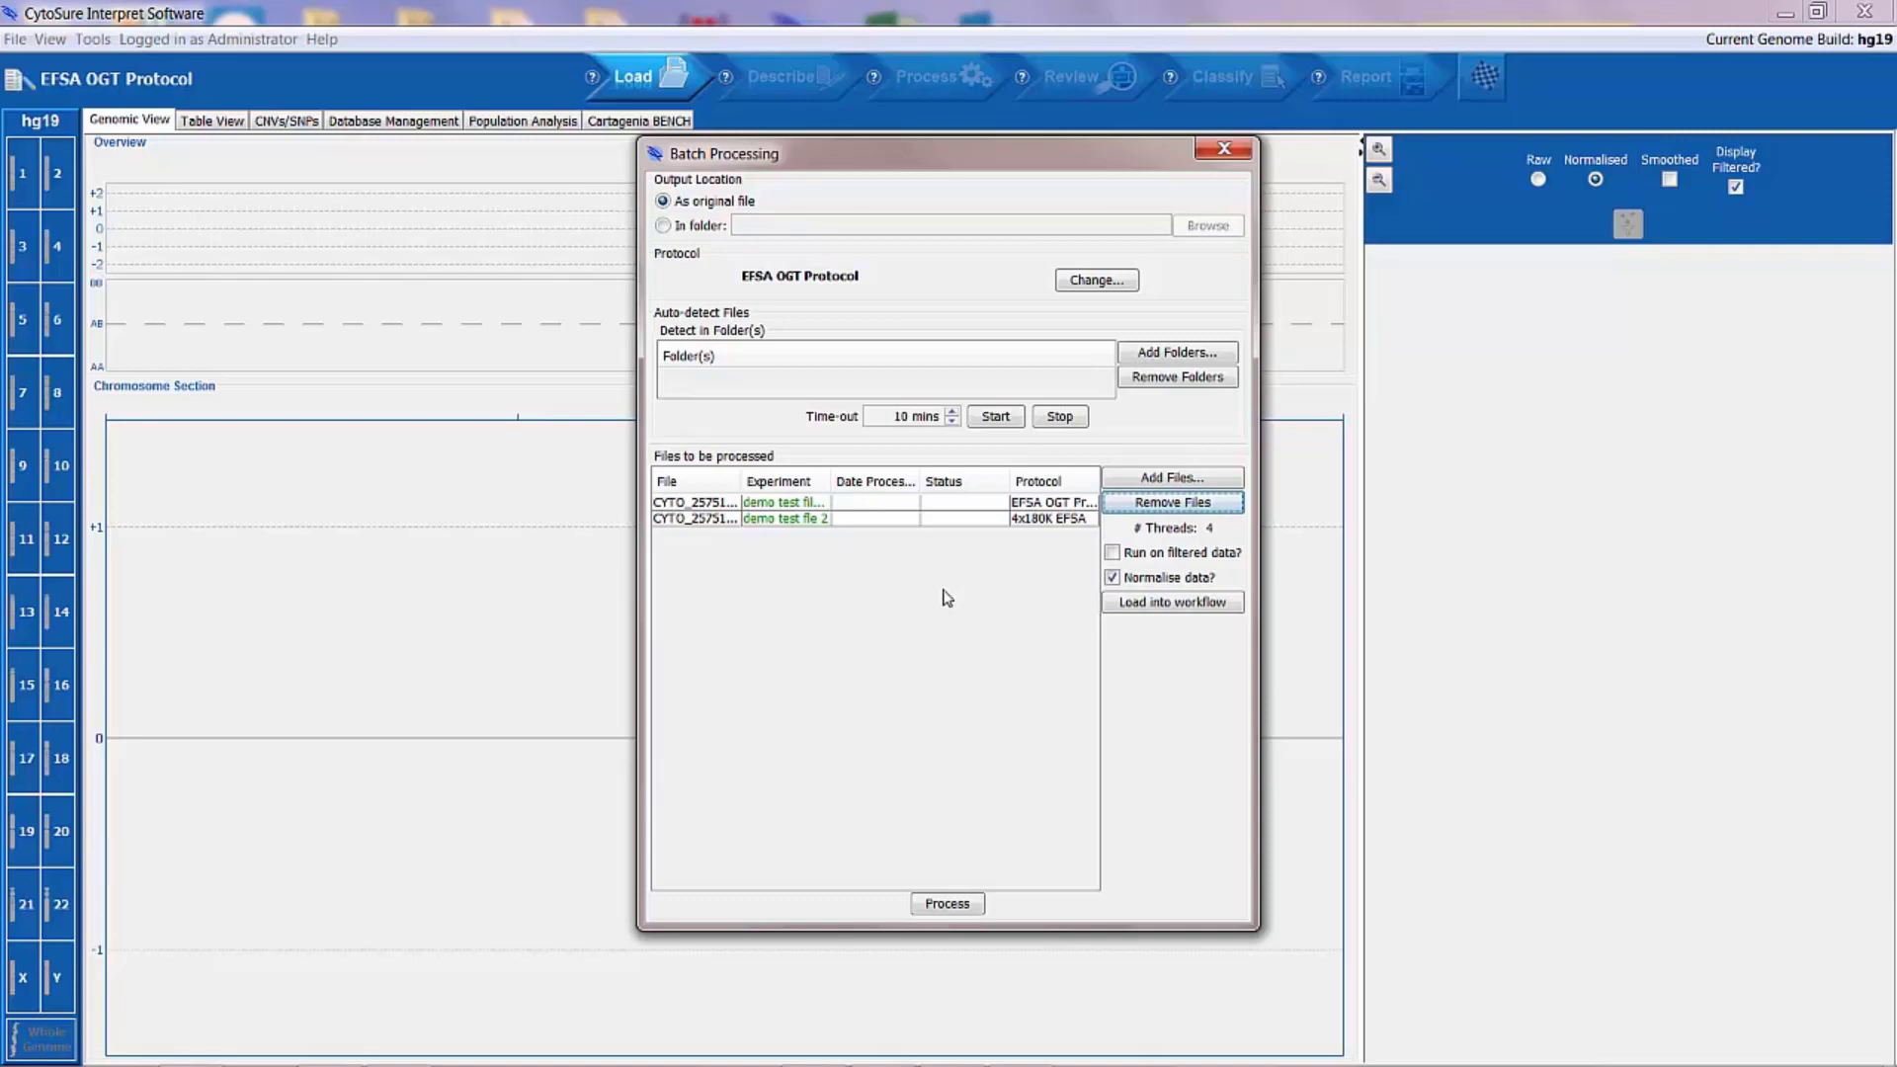
# Step: Remove the two remaining demo test files from the batch
pyautogui.click(725, 506)
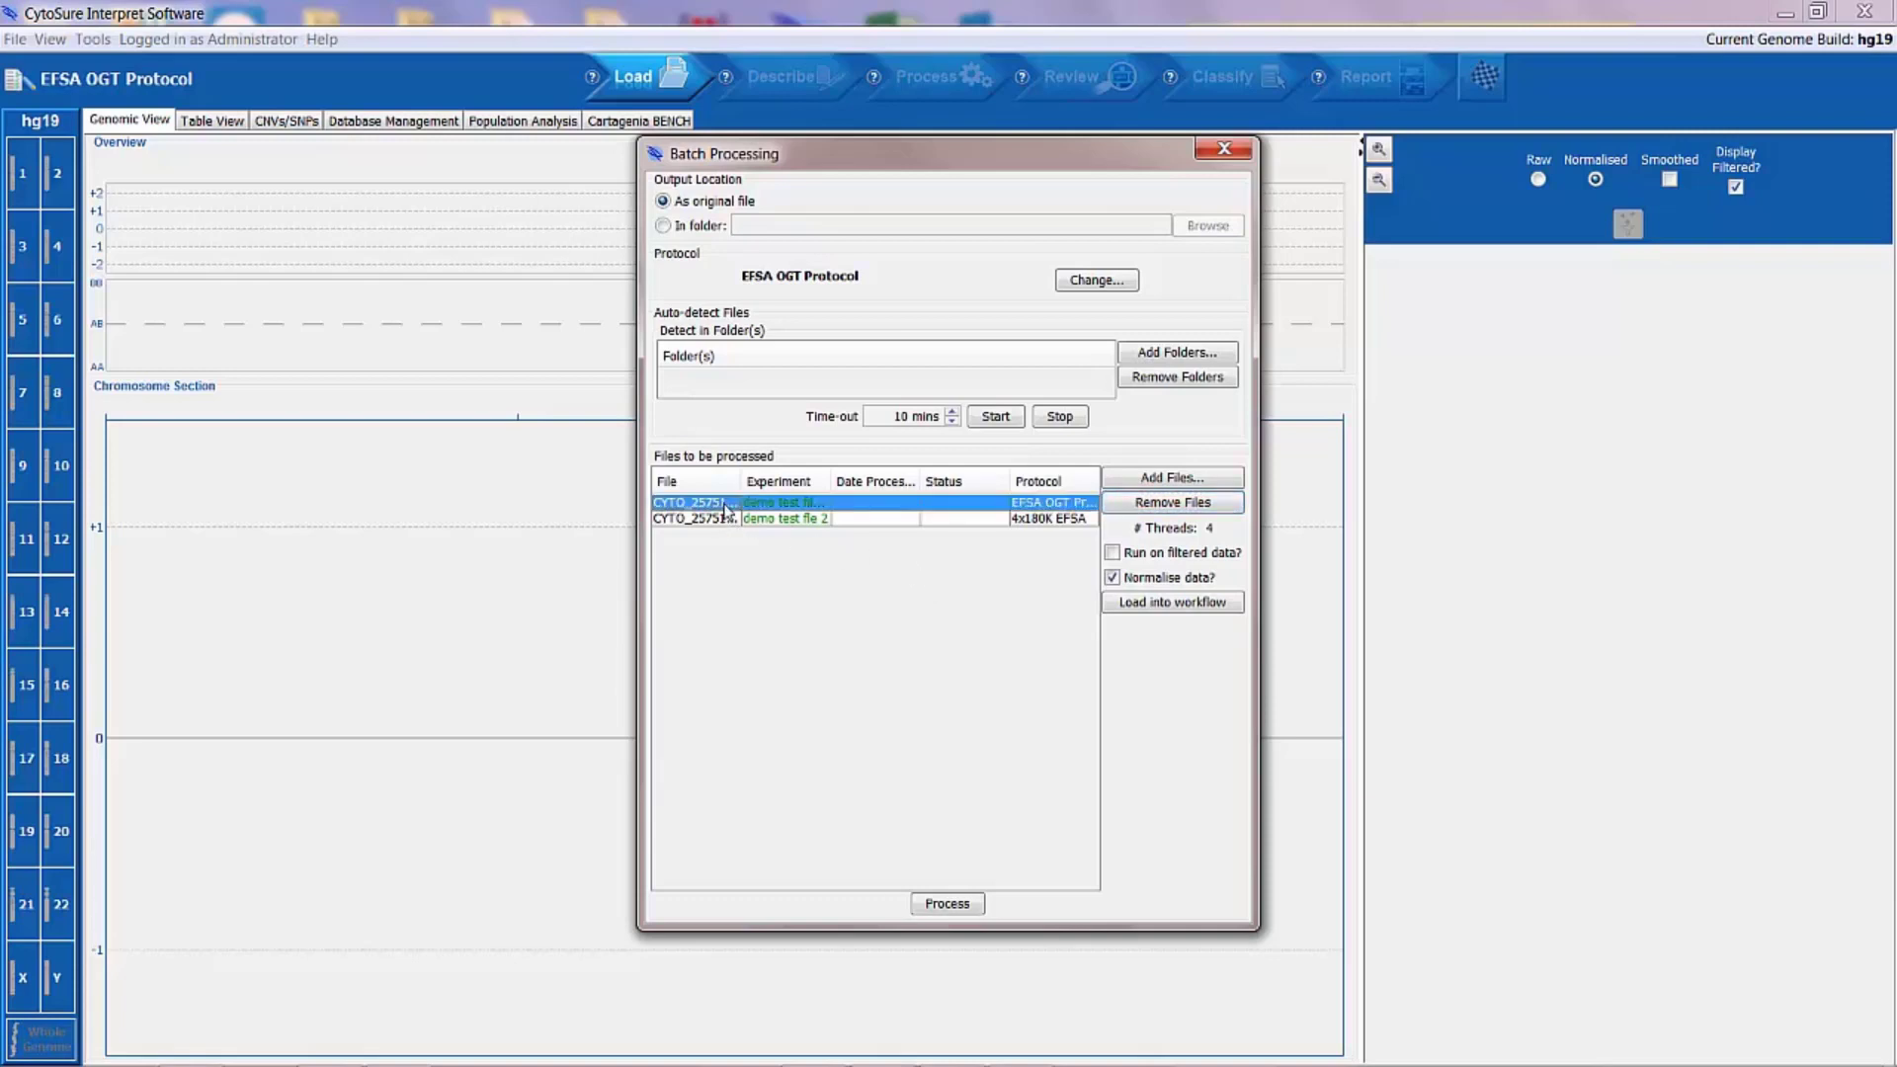
pyautogui.keyDown('shift'); pyautogui.click(728, 519); pyautogui.keyUp('shift')
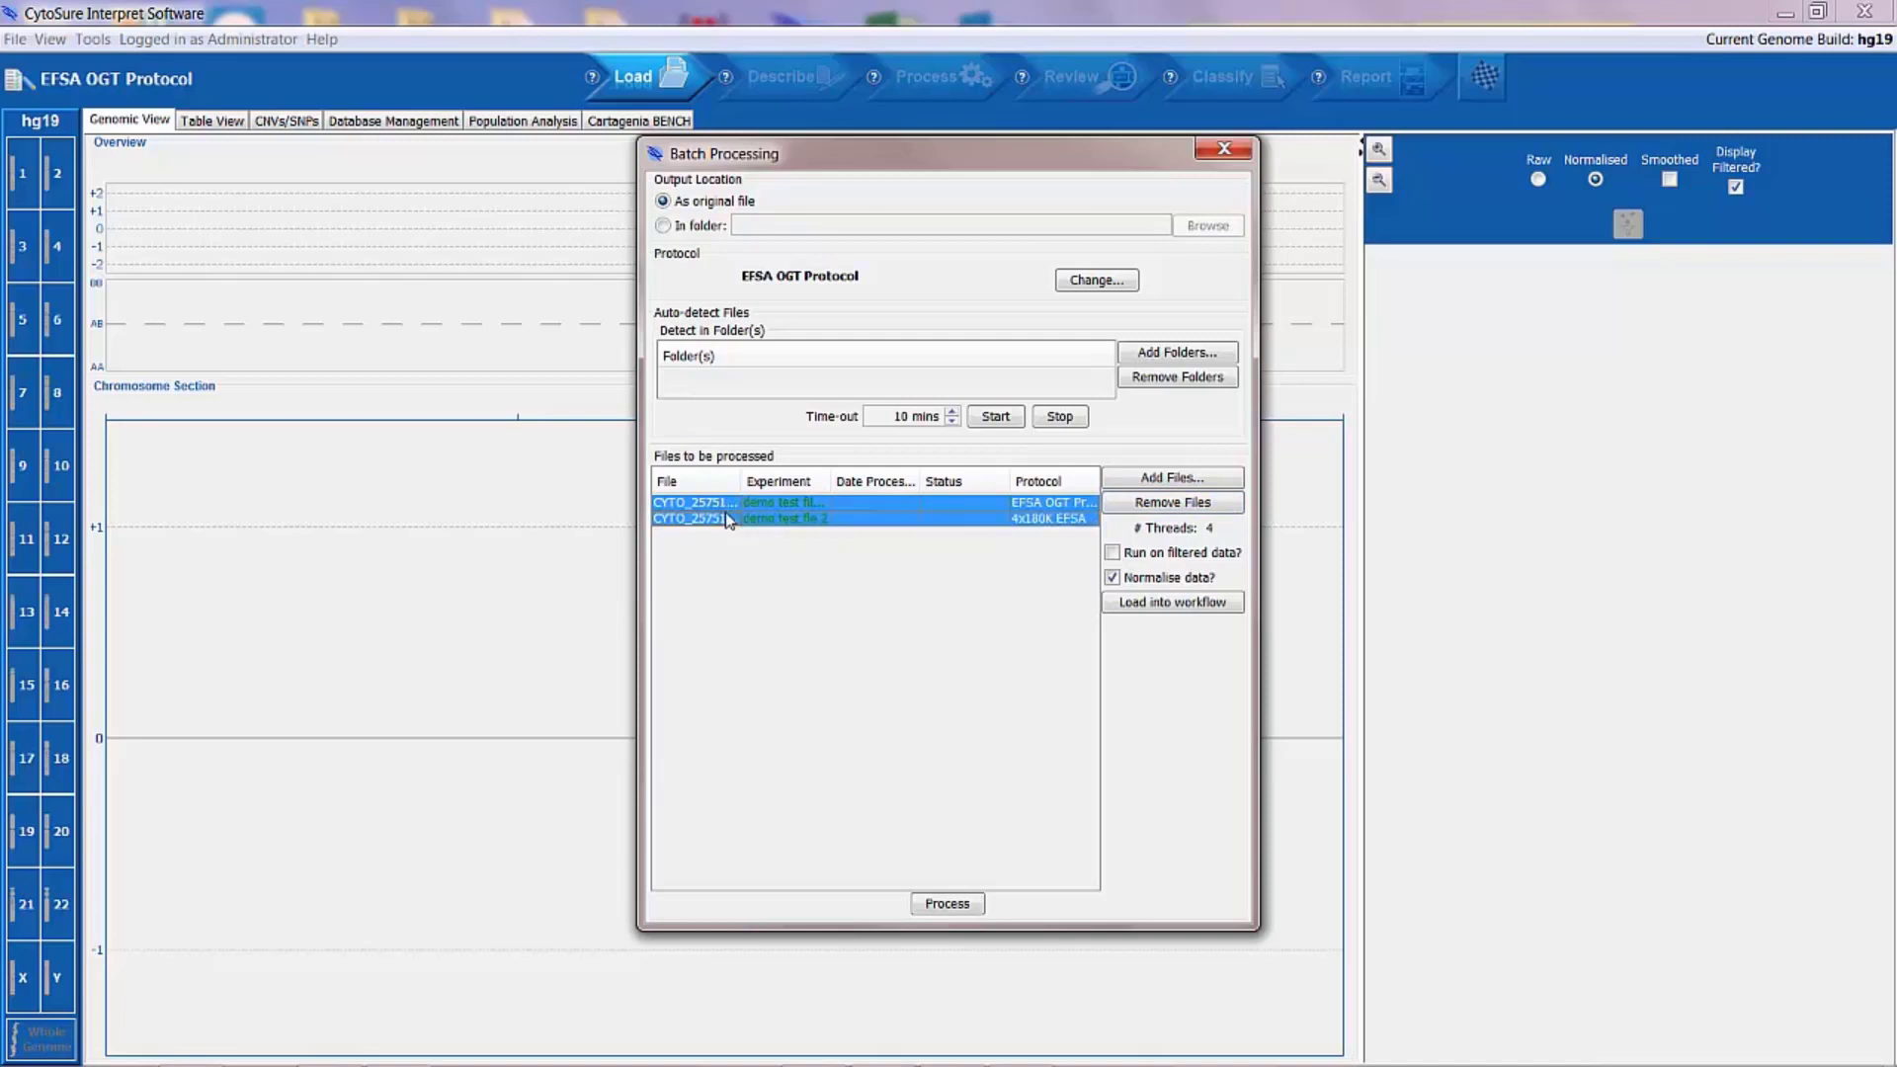
pyautogui.click(1131, 506)
# Step: Add three text files to the empty batch from the Demo Text files folder, beginning with the one ending in 1_1
pyautogui.click(1125, 479)
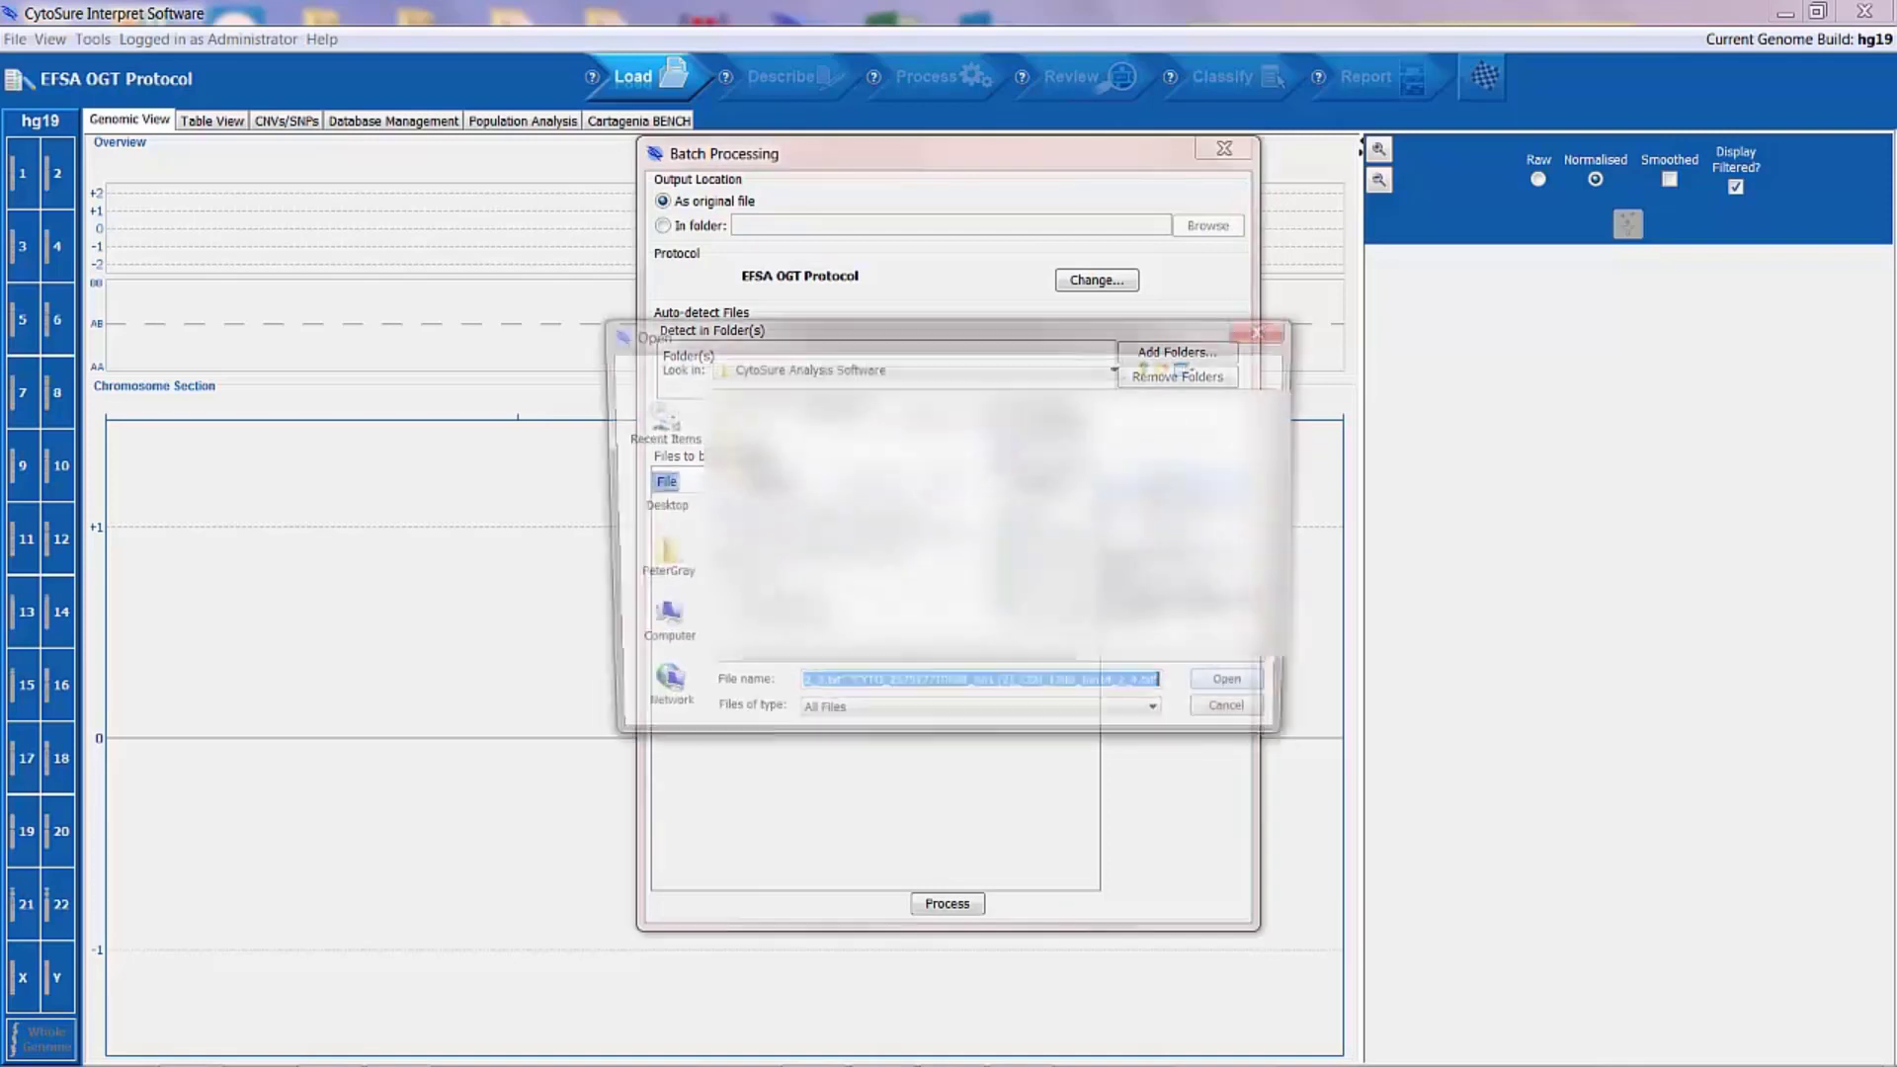
pyautogui.click(652, 490)
pyautogui.doubleClick(816, 489)
pyautogui.doubleClick(785, 443)
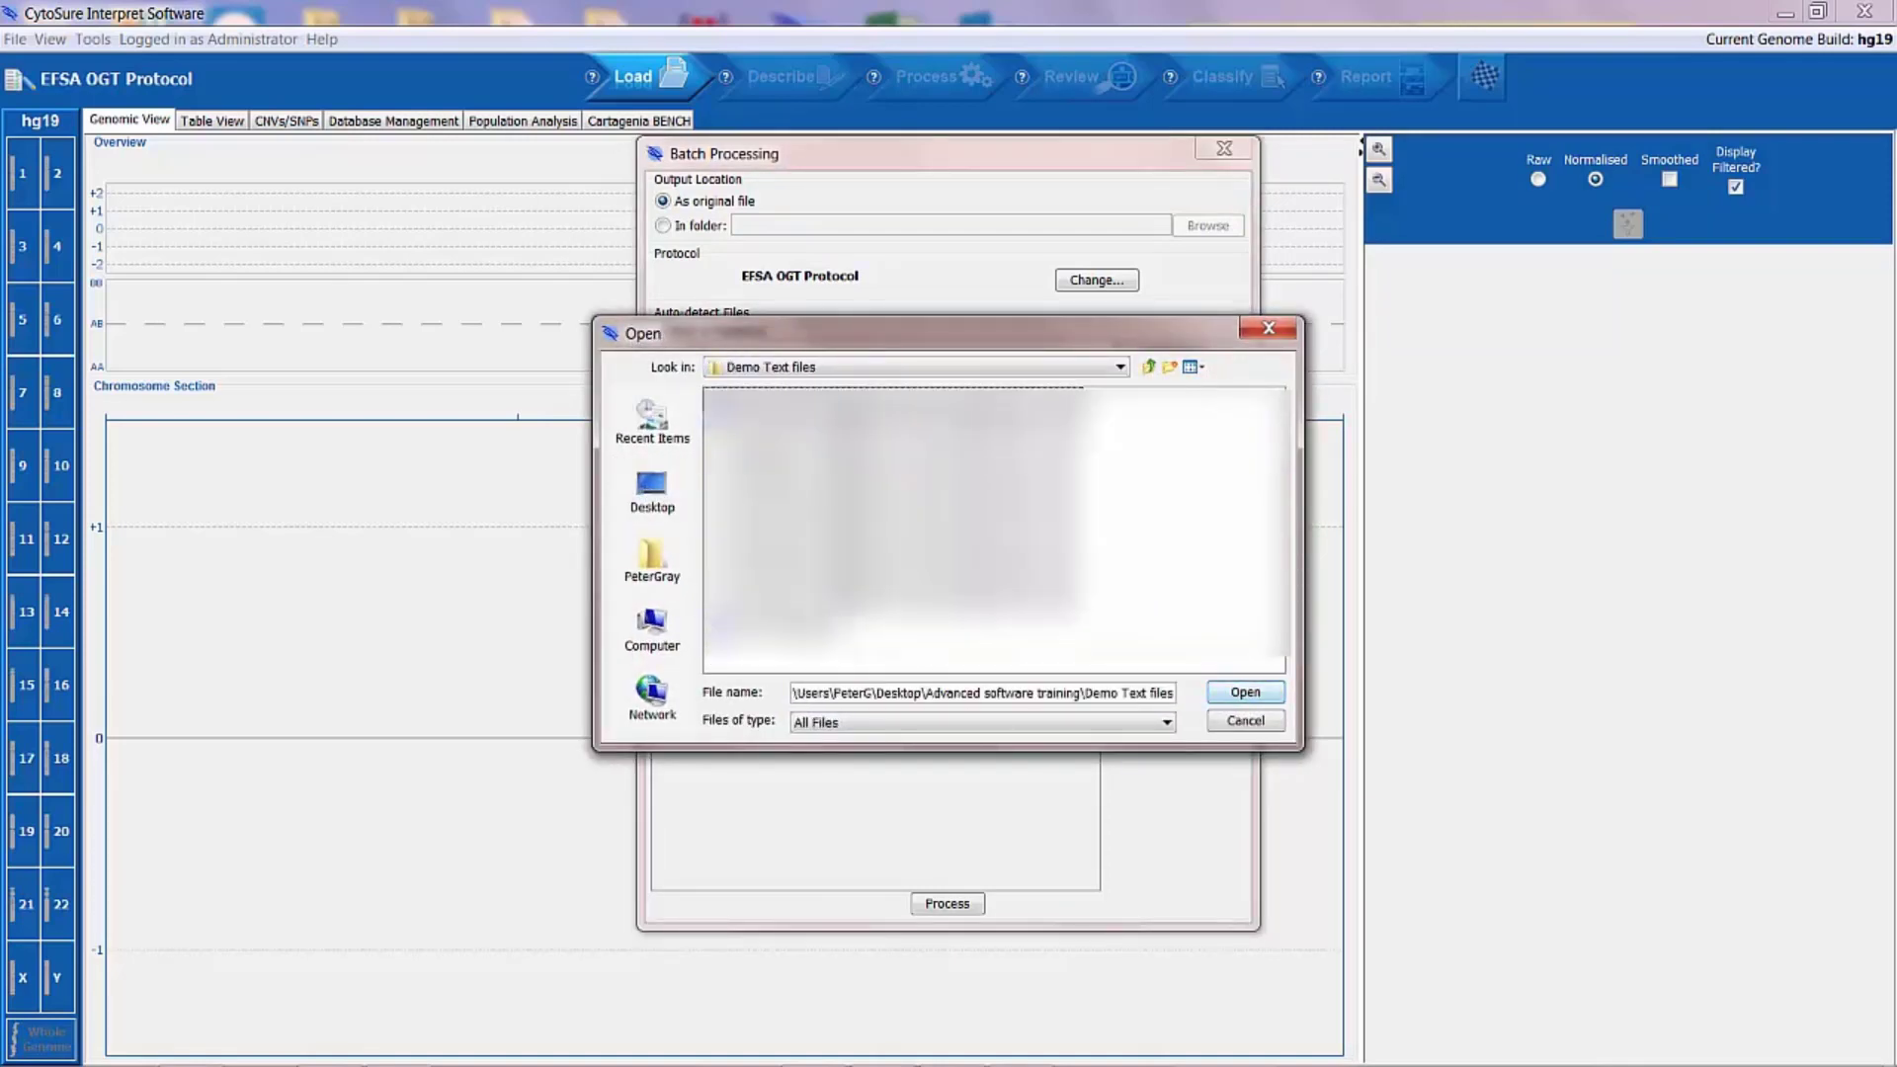
pyautogui.click(816, 443)
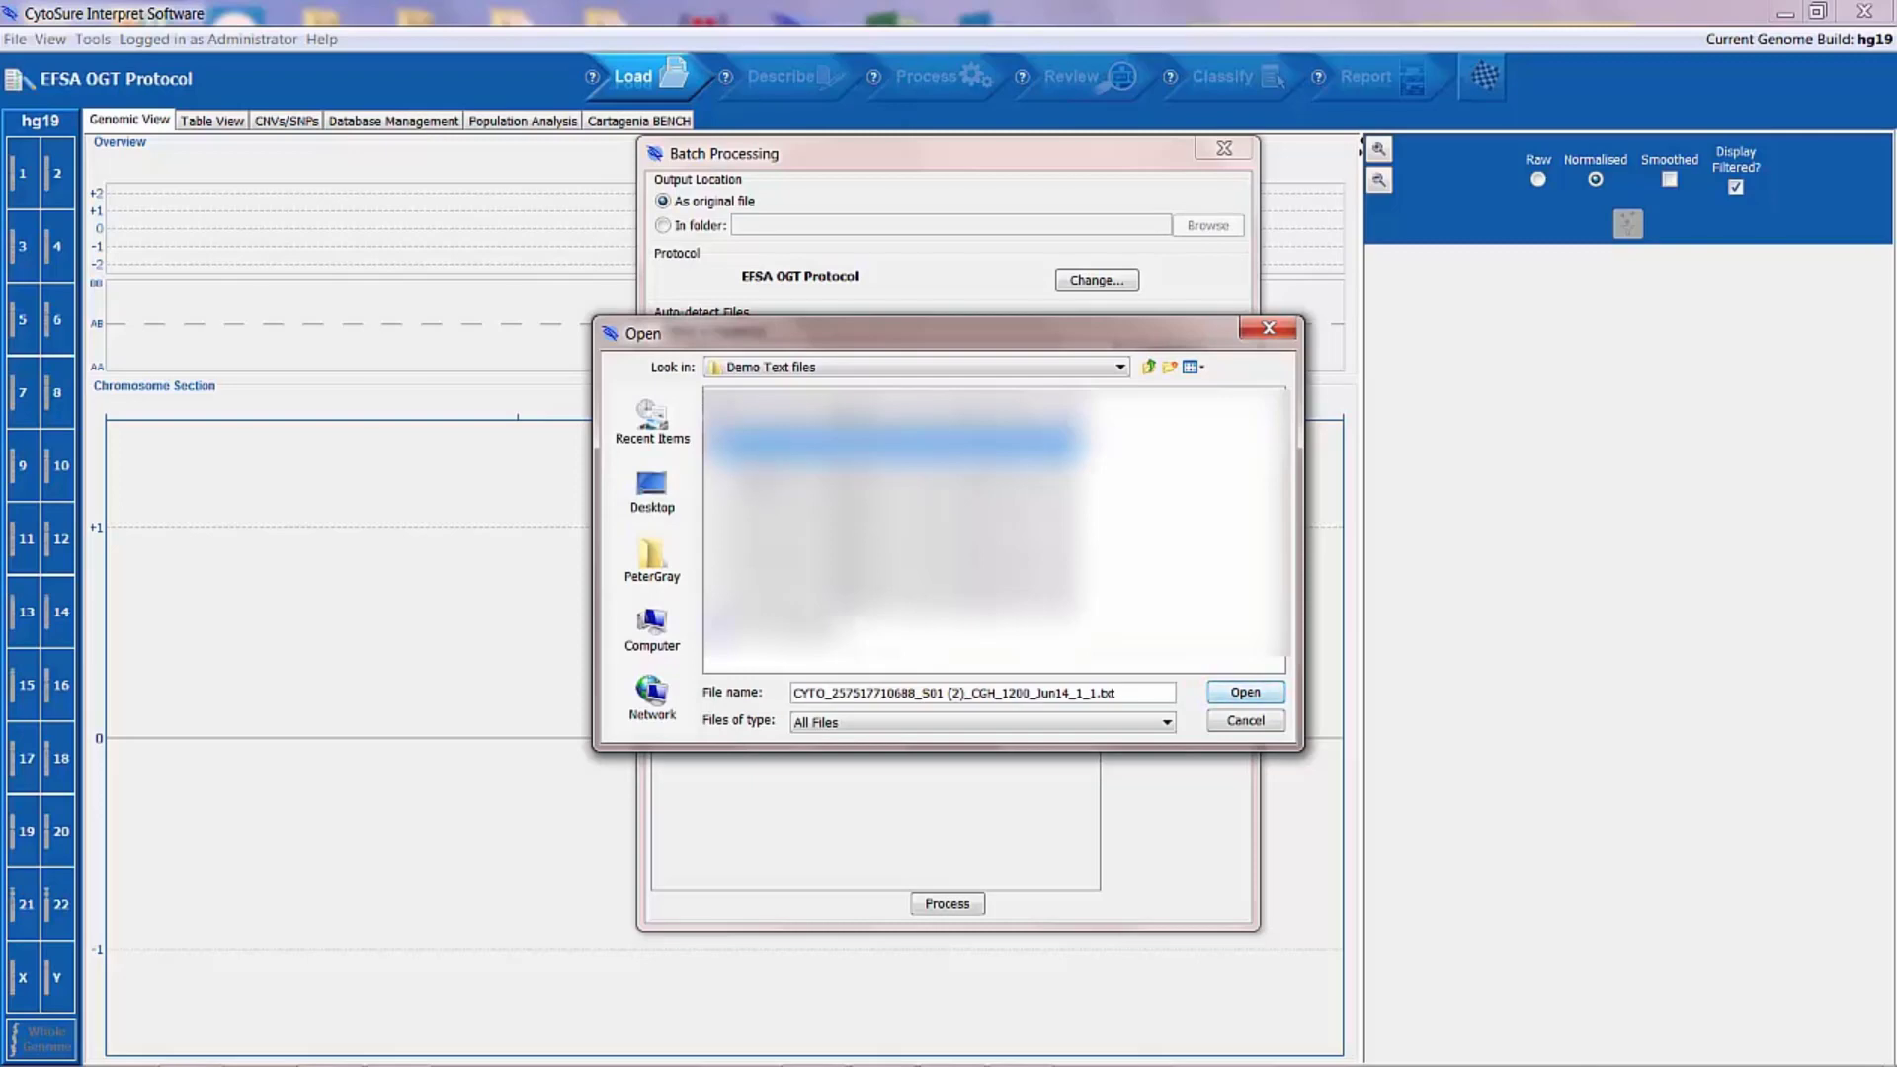
pyautogui.keyDown('shift'); pyautogui.click(763, 504); pyautogui.keyUp('shift')
pyautogui.click(1244, 691)
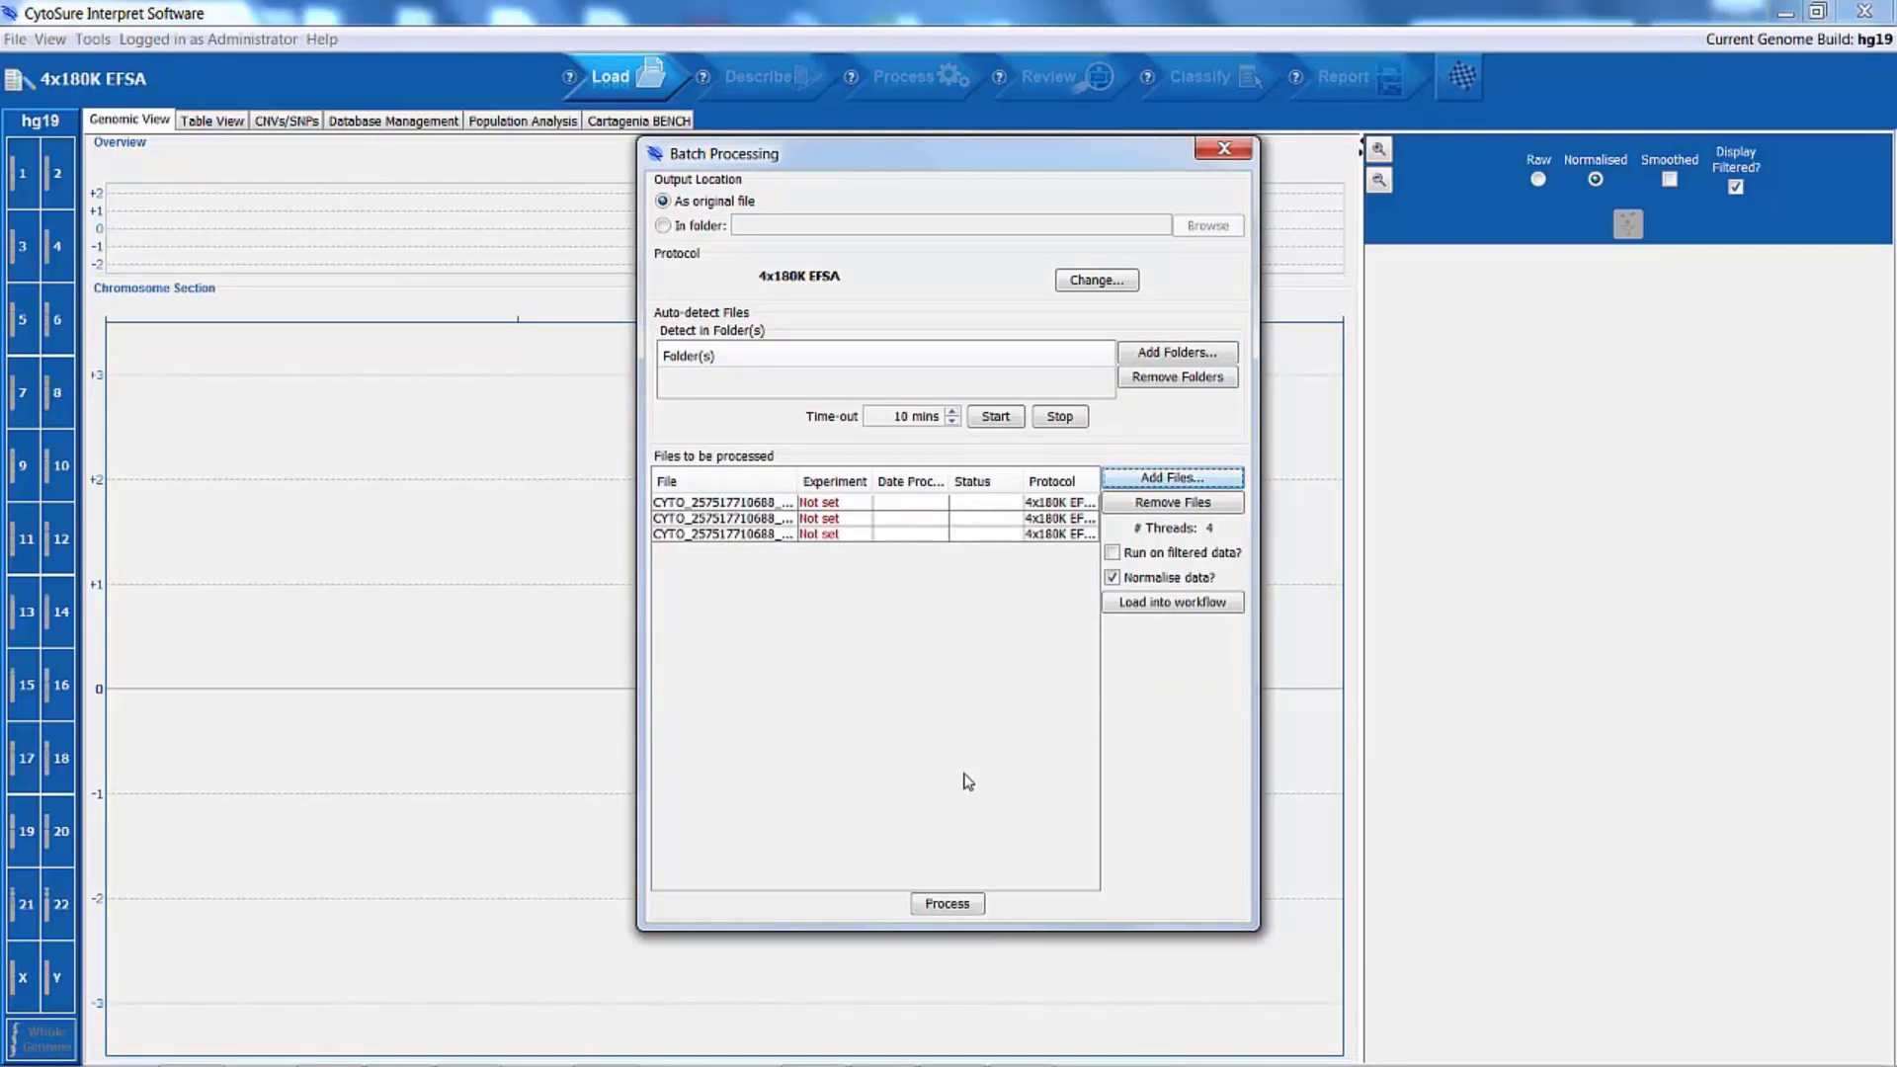
# Step: Process the batch, using each file's barcode as the sample ID for the missing experiment details
pyautogui.click(966, 909)
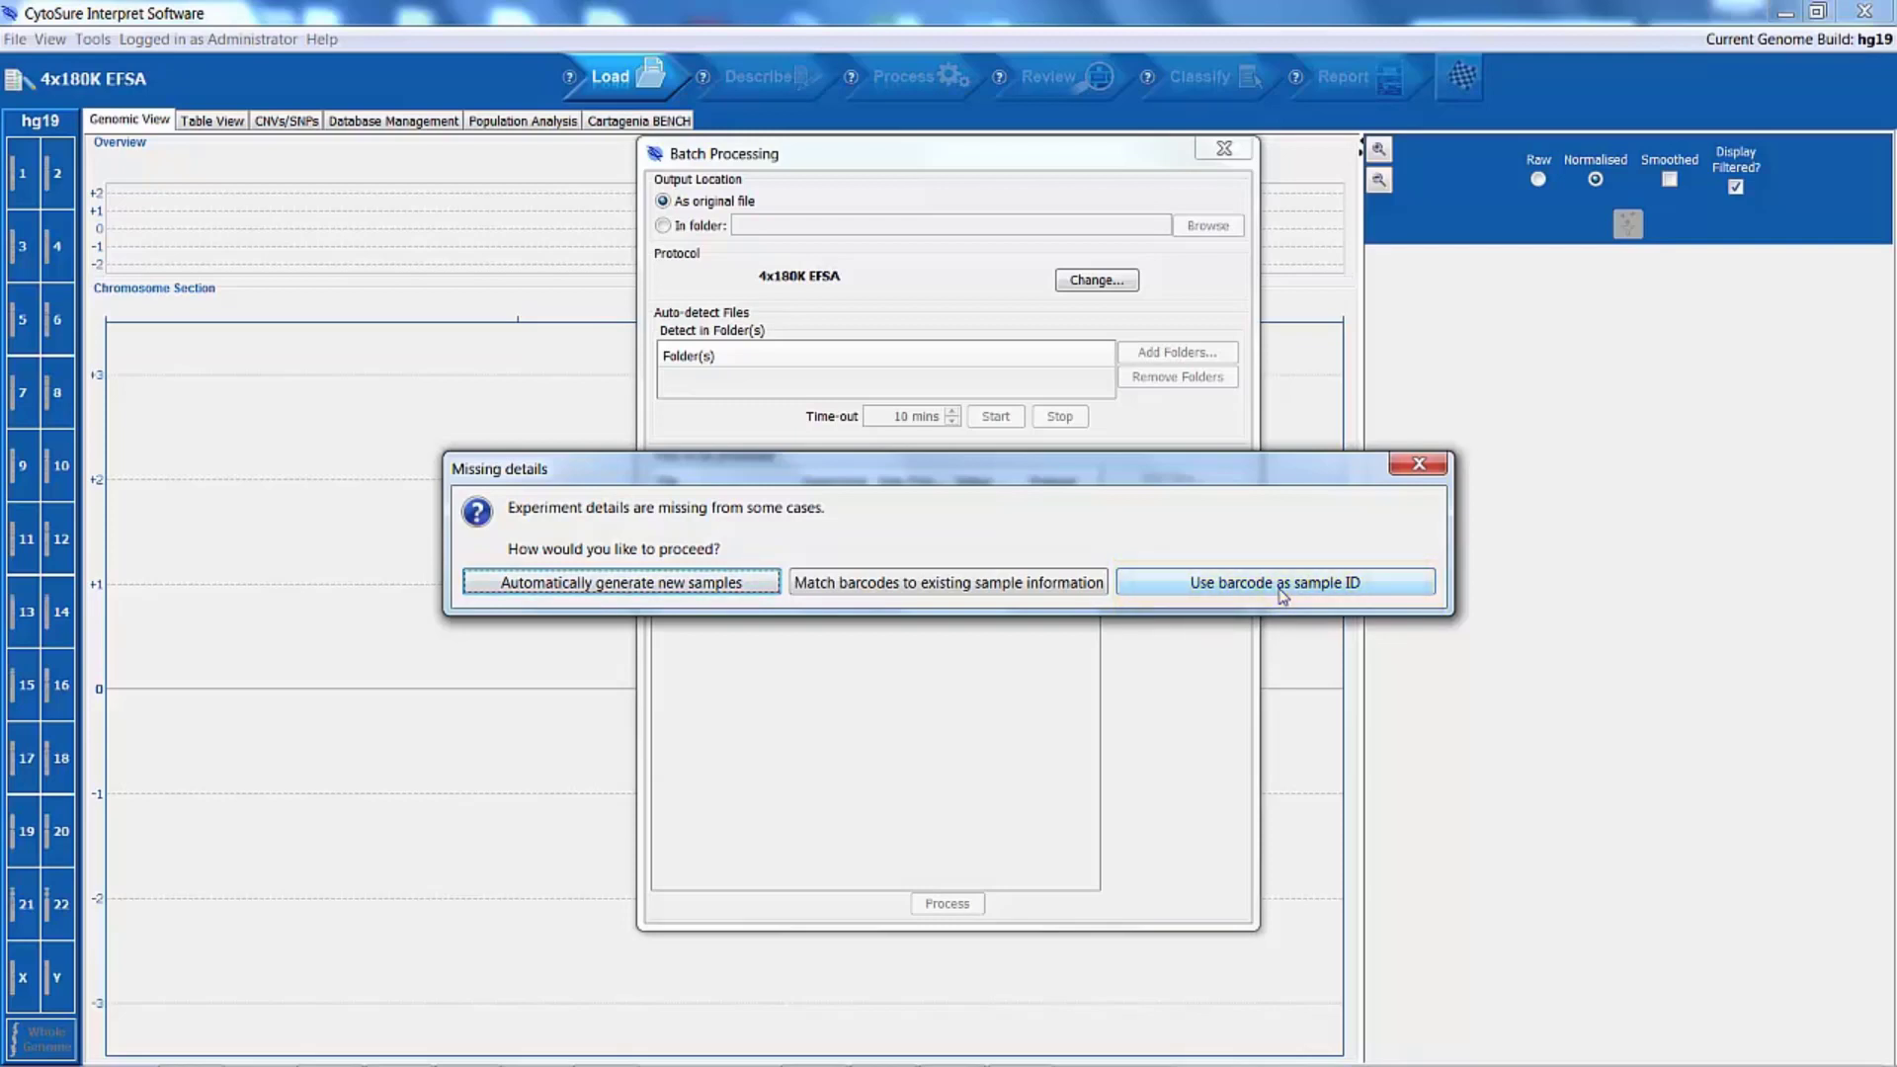
pyautogui.click(1280, 585)
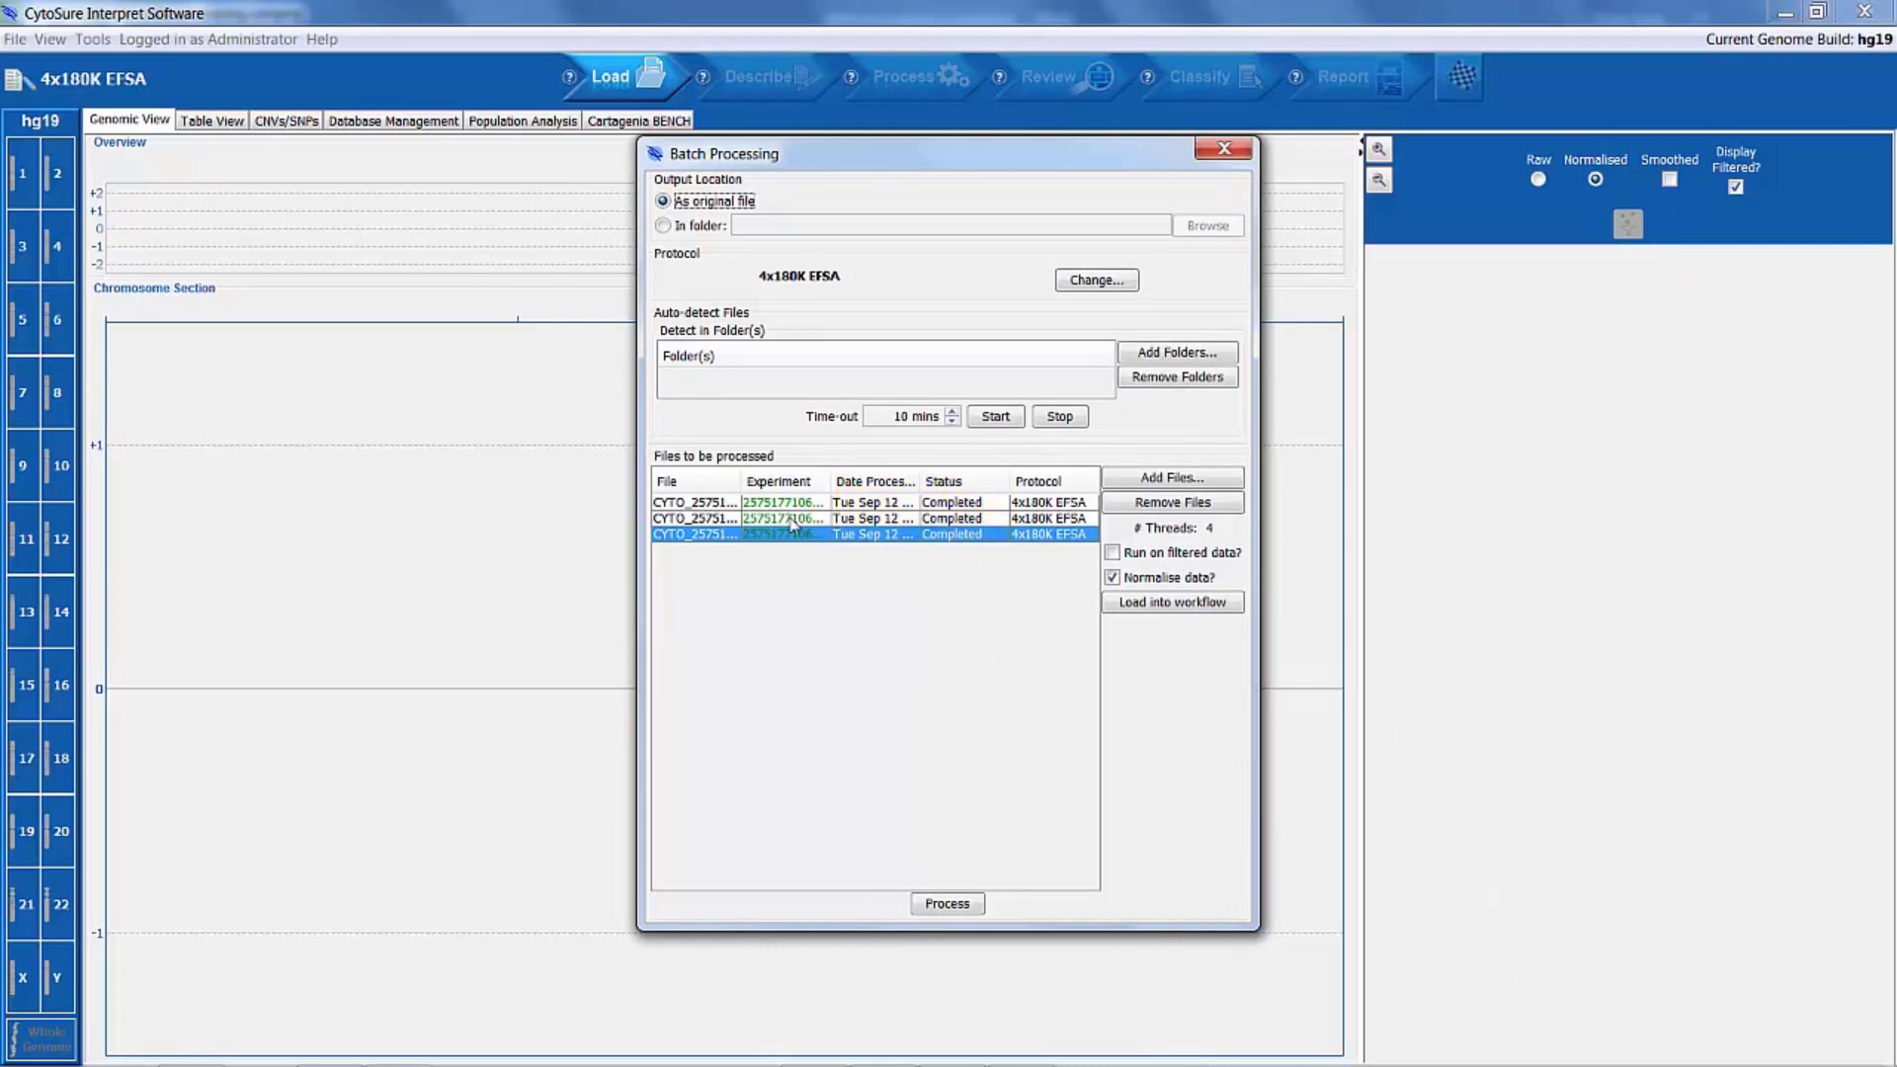
# Step: Load all three processed files into the workflow
pyautogui.click(694, 505)
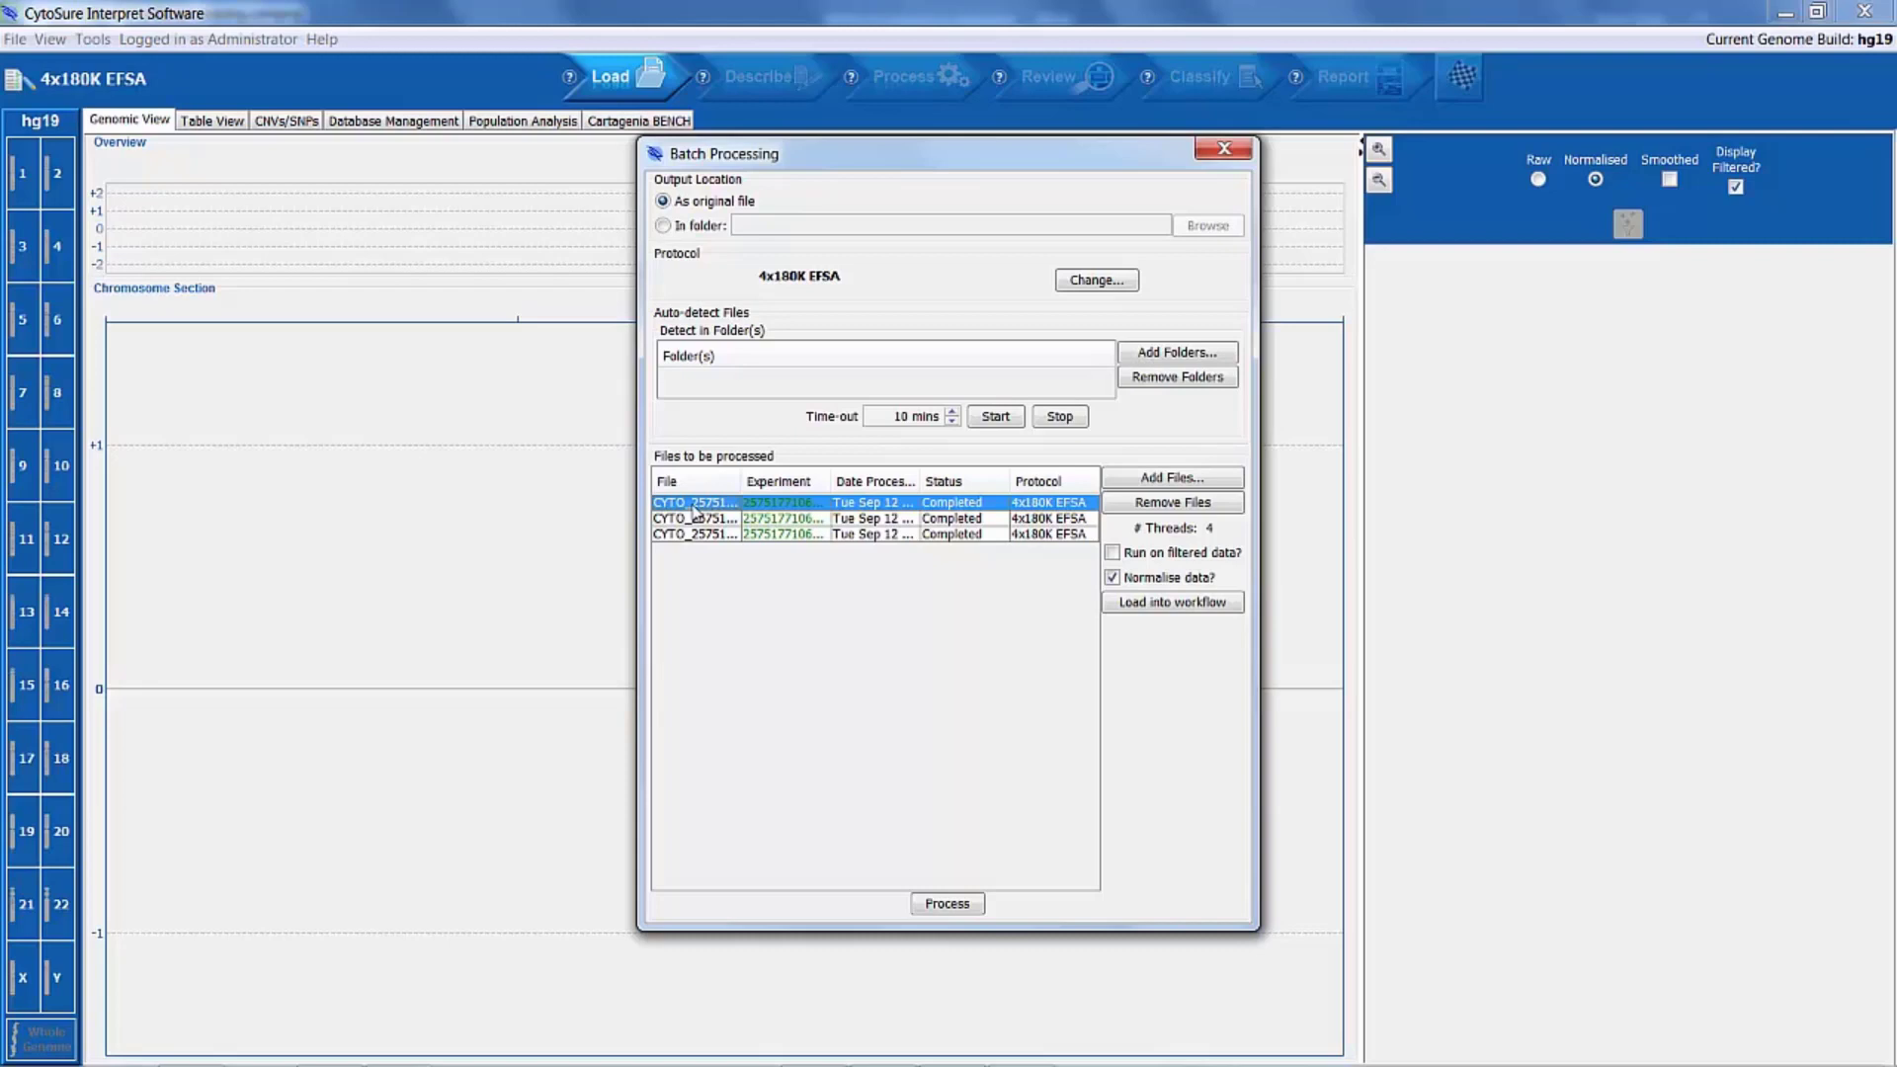
pyautogui.moveTo(693, 510); pyautogui.dragTo(690, 532)
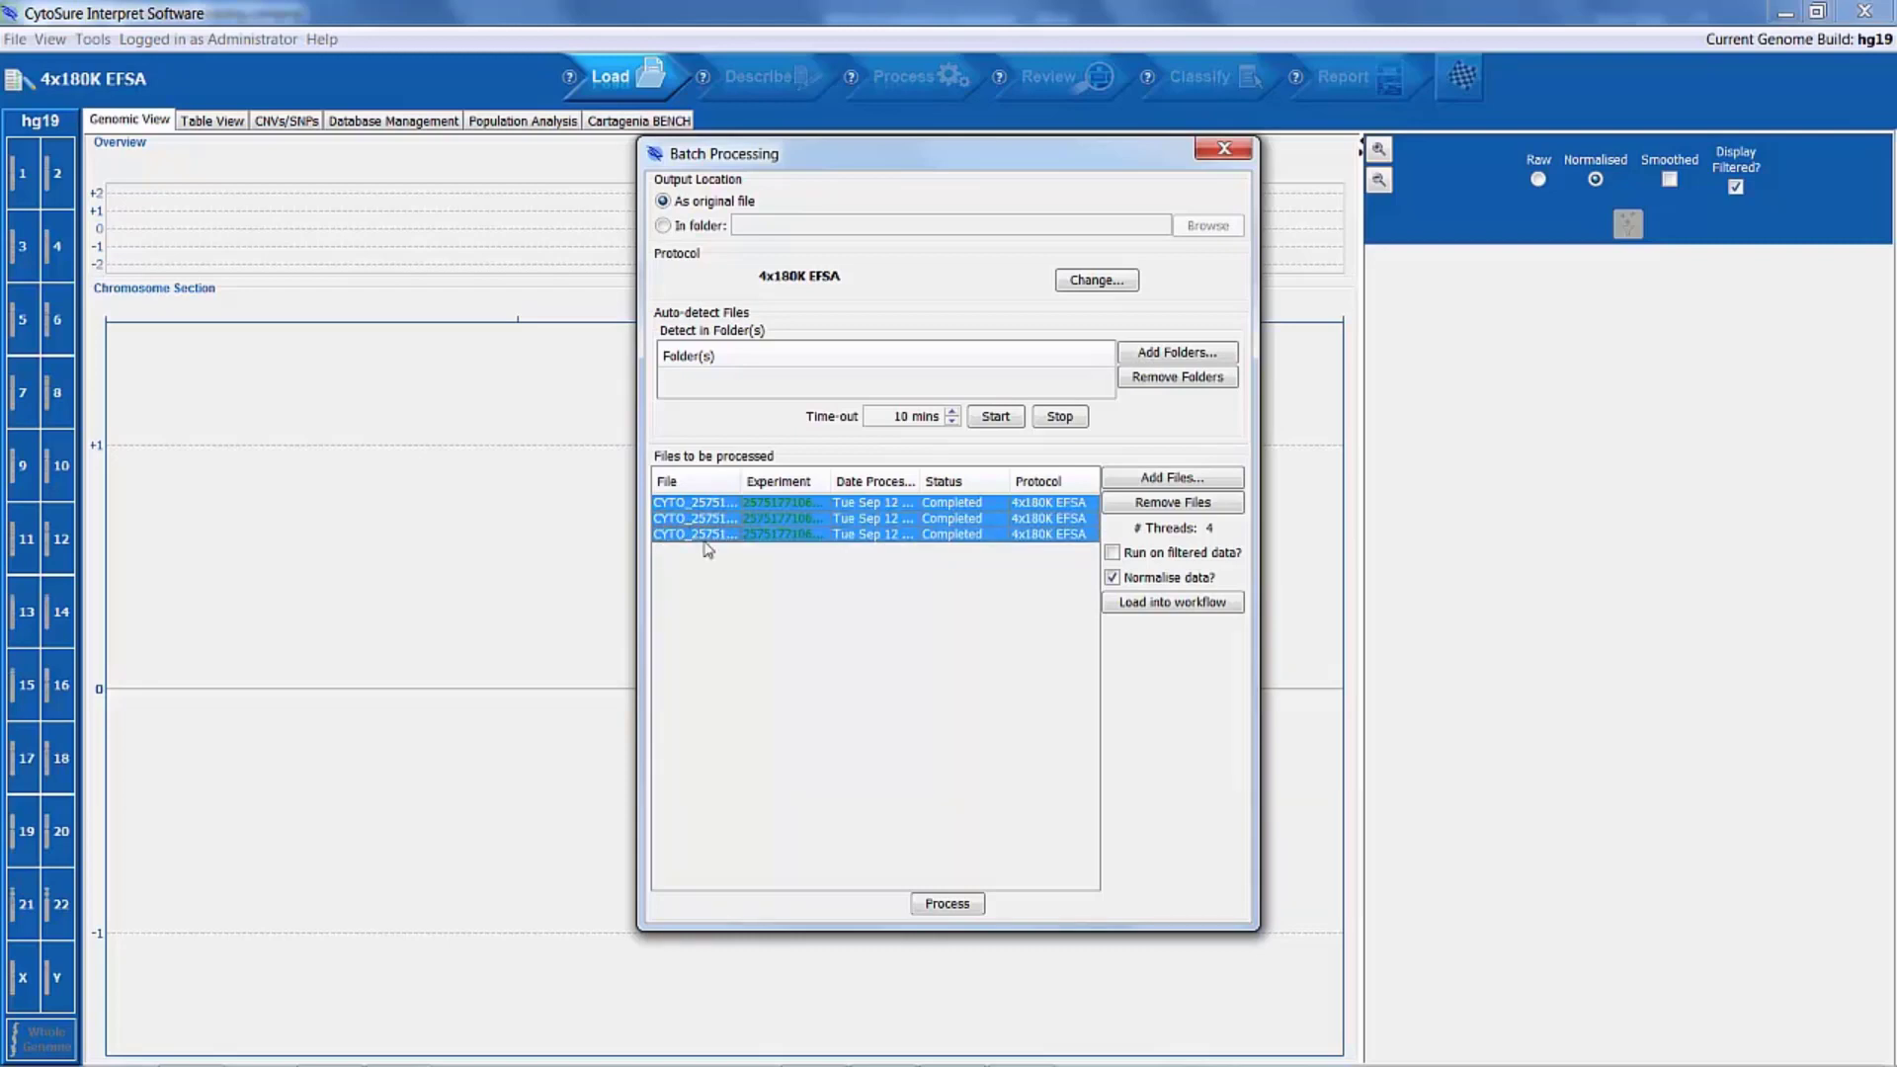
pyautogui.click(1187, 605)
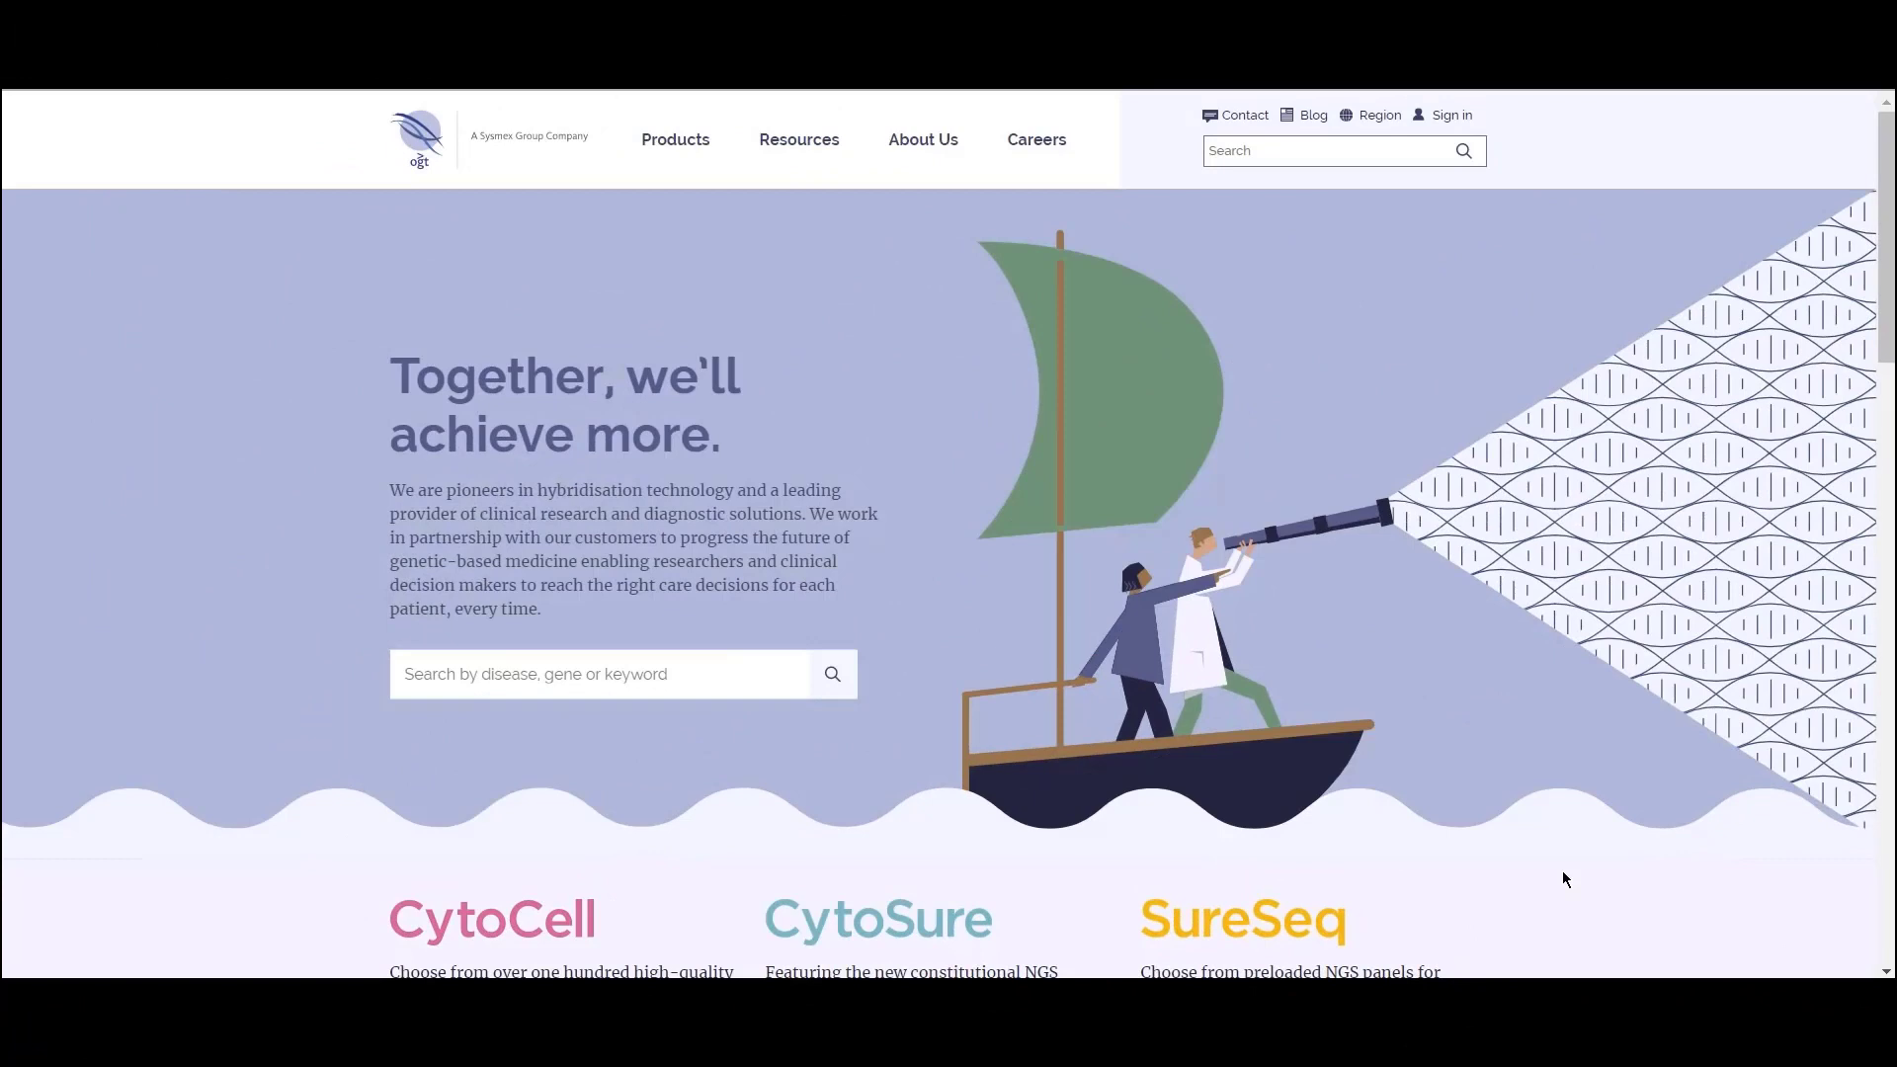
# Step: Switch to the OGT website and show its resources and support options
pyautogui.moveTo(820, 156)
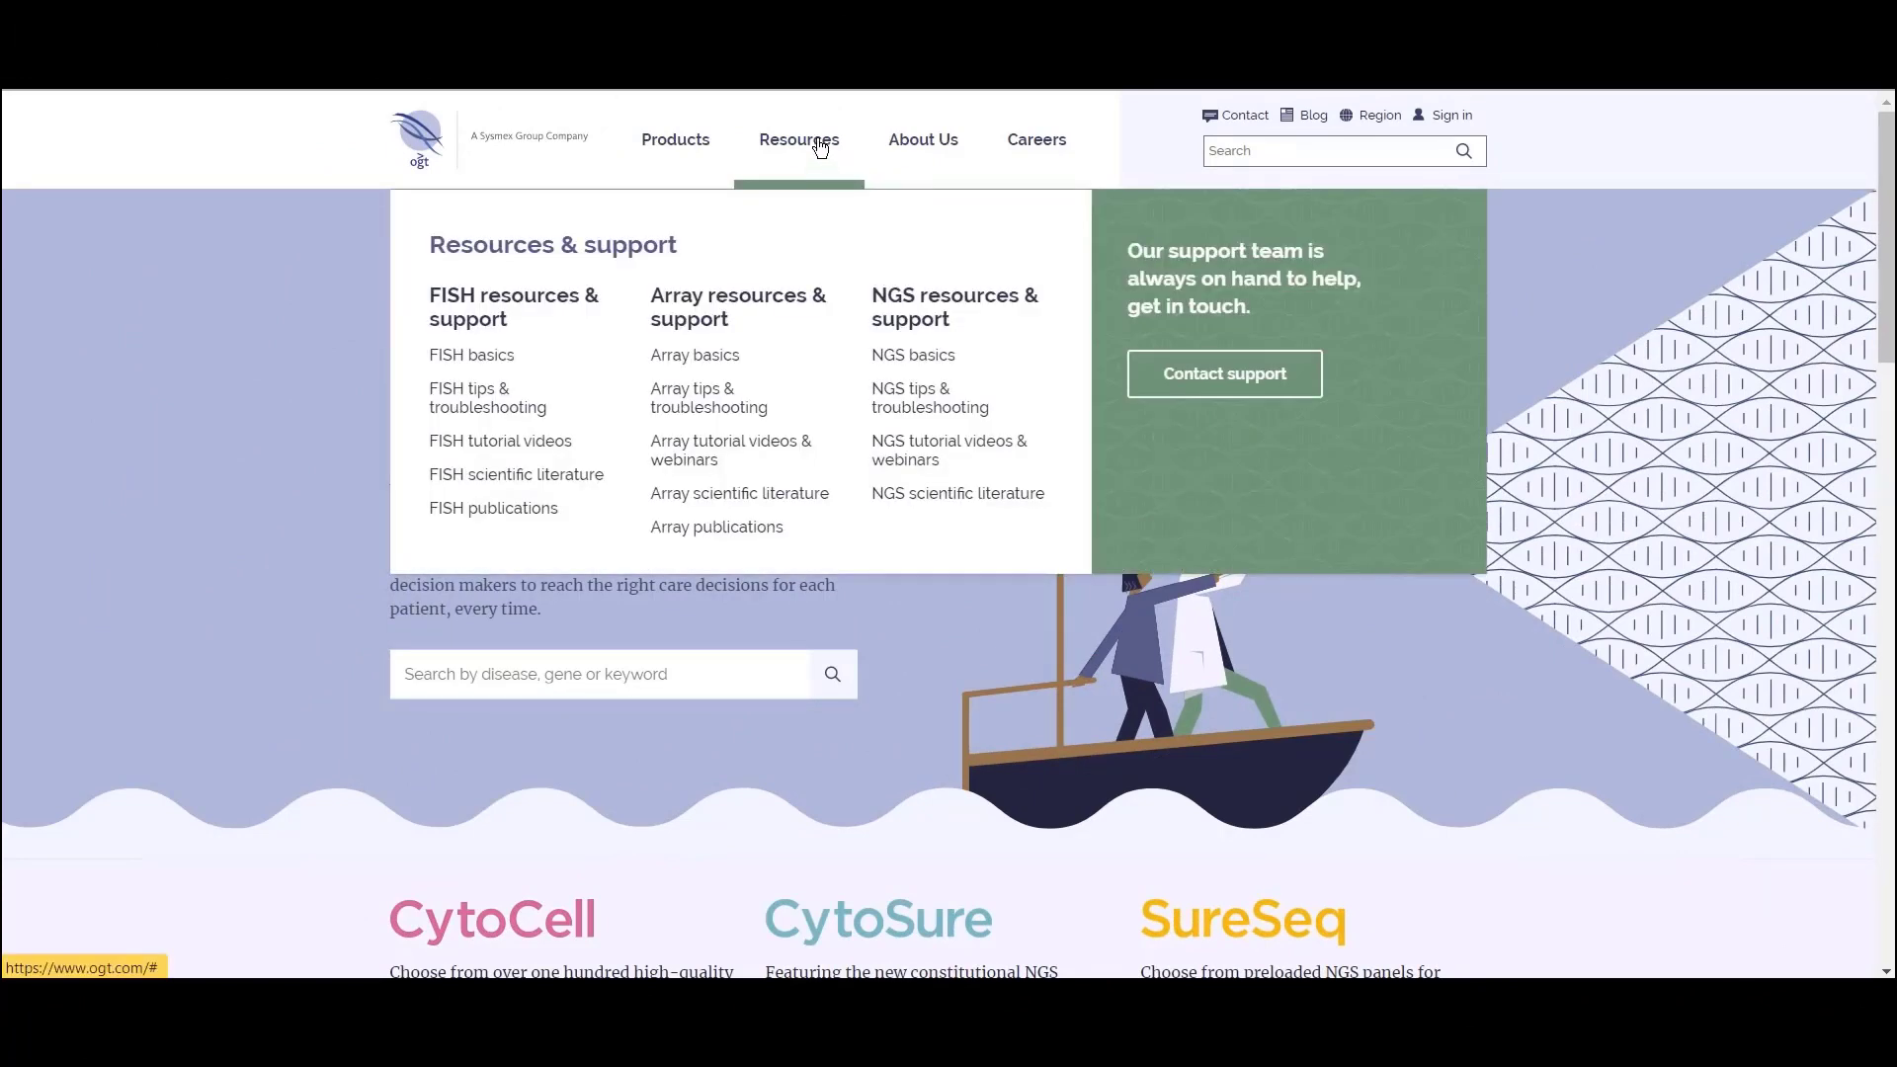